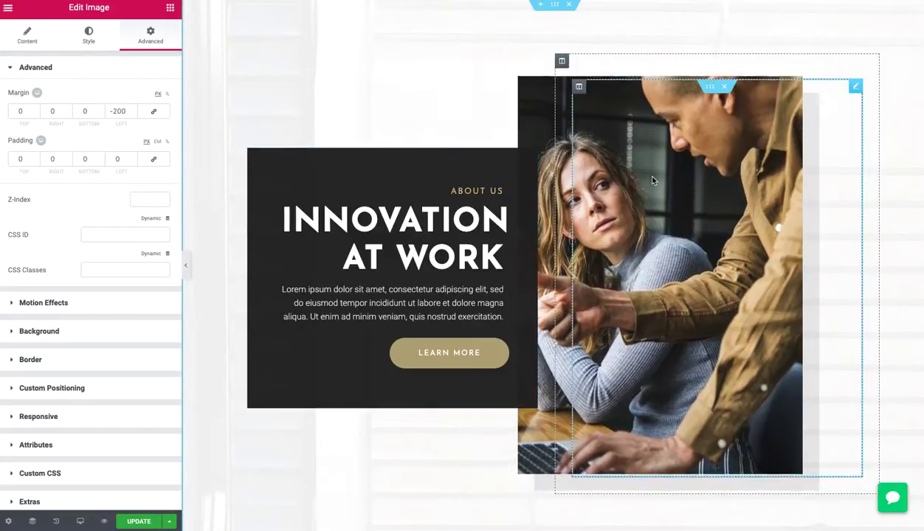
- Use the Navigator to locate and select the inner section holding the dark 'Innovation at Work' panel
right_click(371, 35)
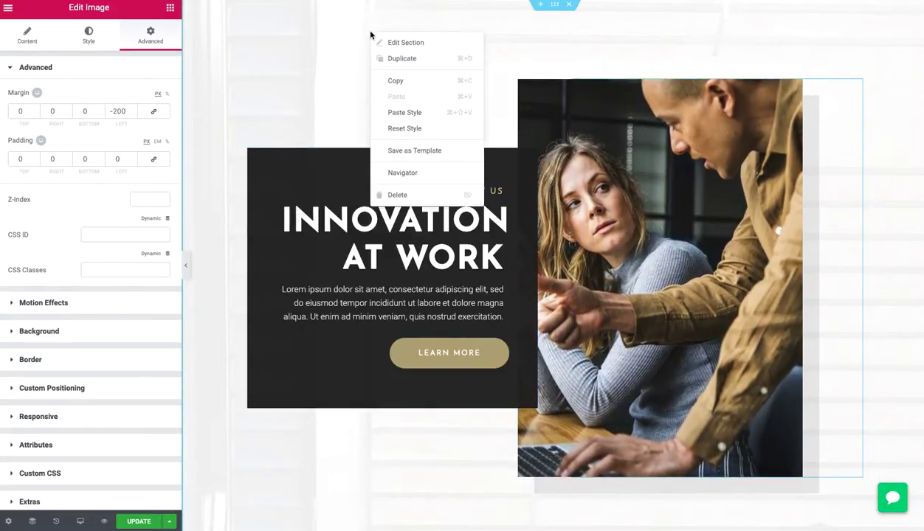
click(421, 175)
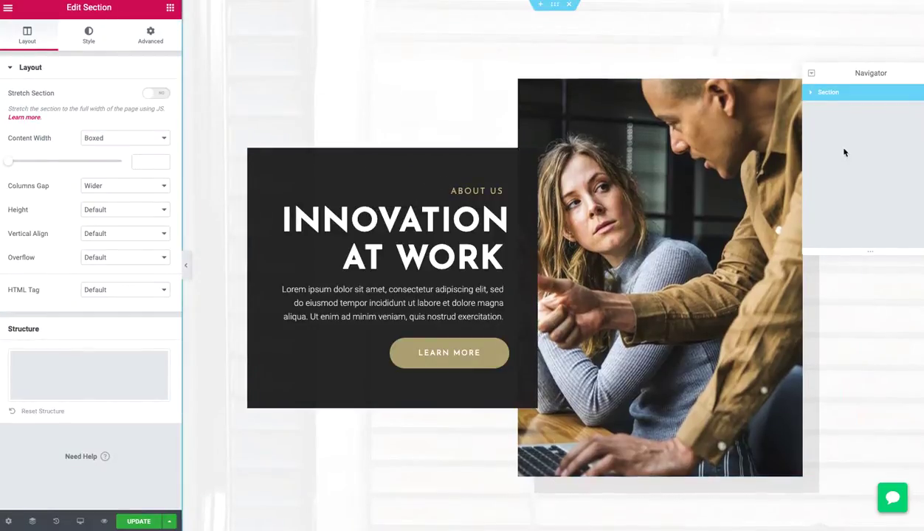
drag(831, 72, 837, 33)
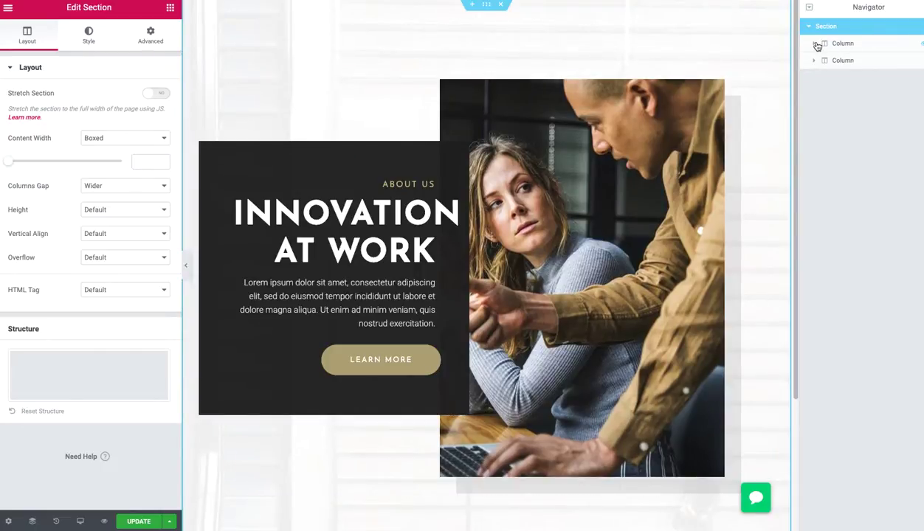
click(815, 44)
click(815, 44)
key(ctrl+i)
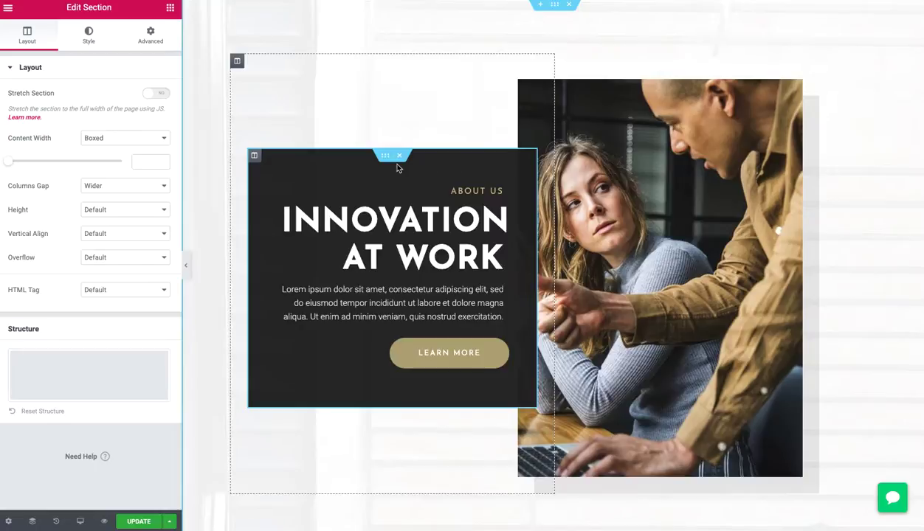
click(383, 157)
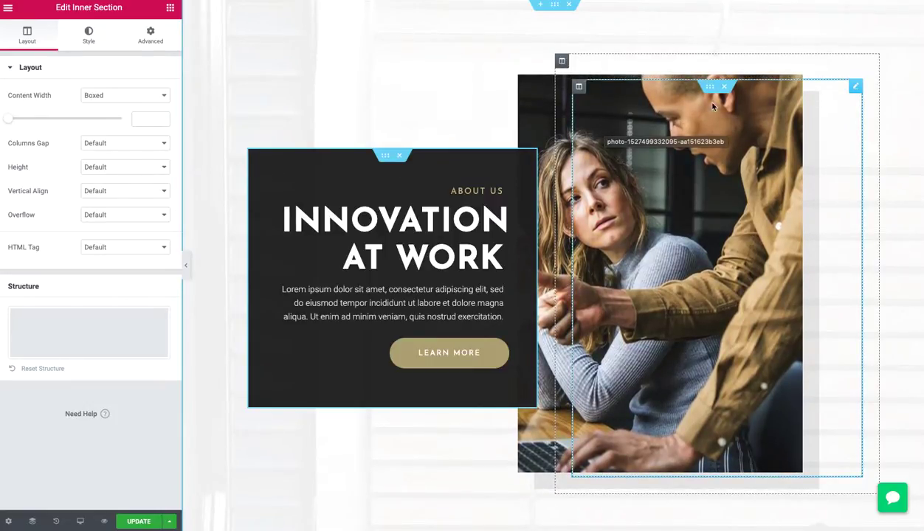
- Make the inner section Full Width and change the photo's left margin from -200 to 0
key(ctrl+z)
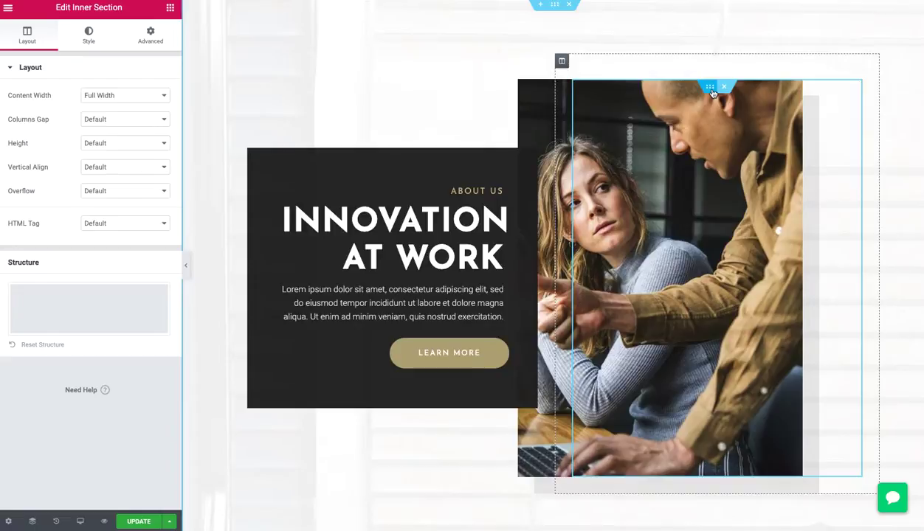
click(149, 36)
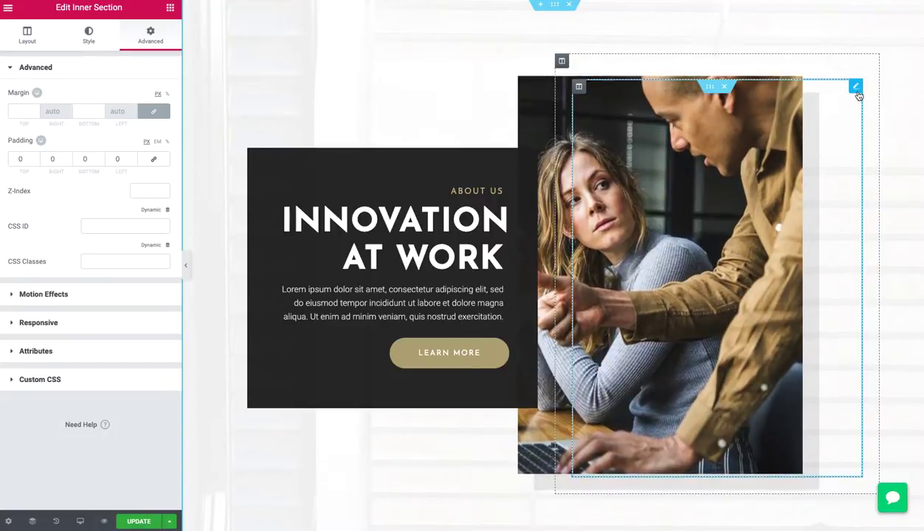
click(855, 89)
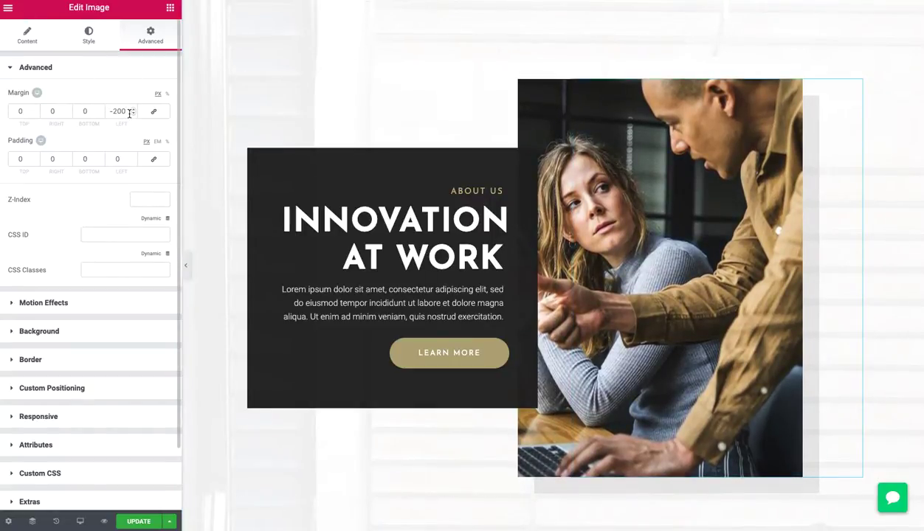
drag(129, 112, 109, 110)
text(0)
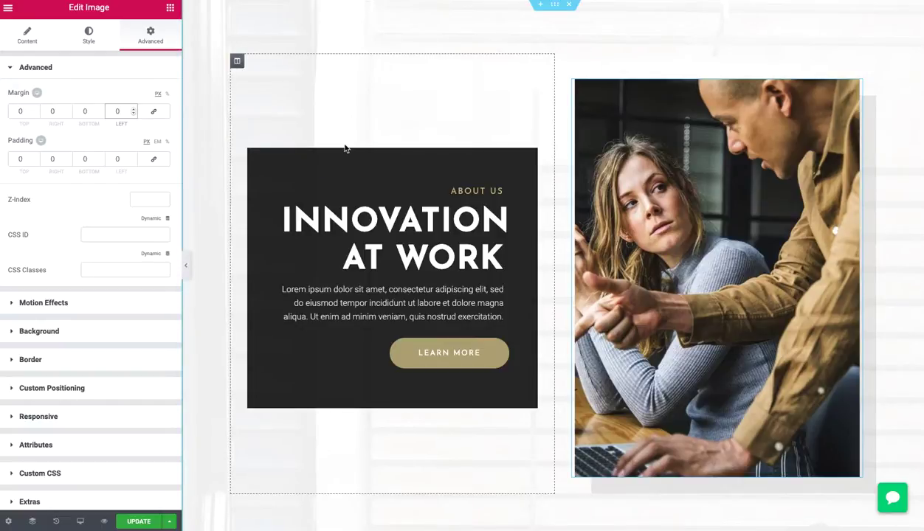
click(94, 388)
- Try Absolute positioning on the photo and drag it around, then undo back to Default
click(105, 230)
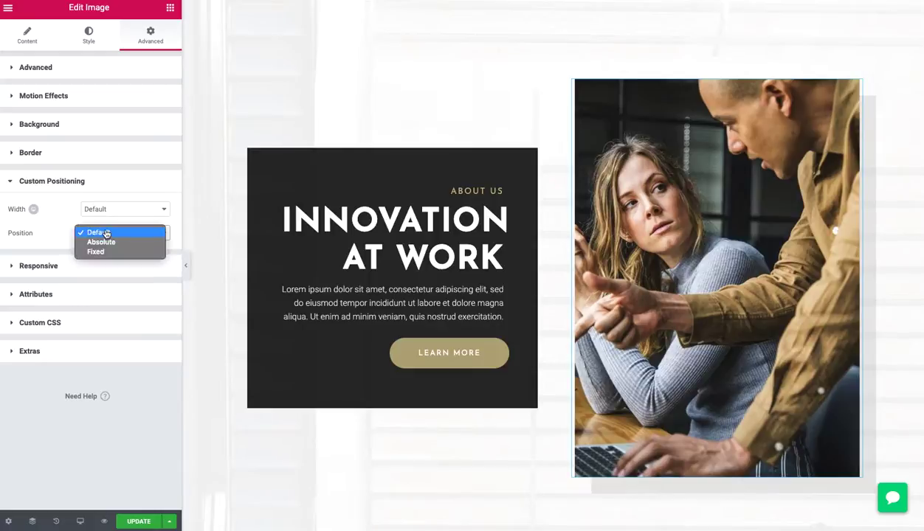
click(111, 245)
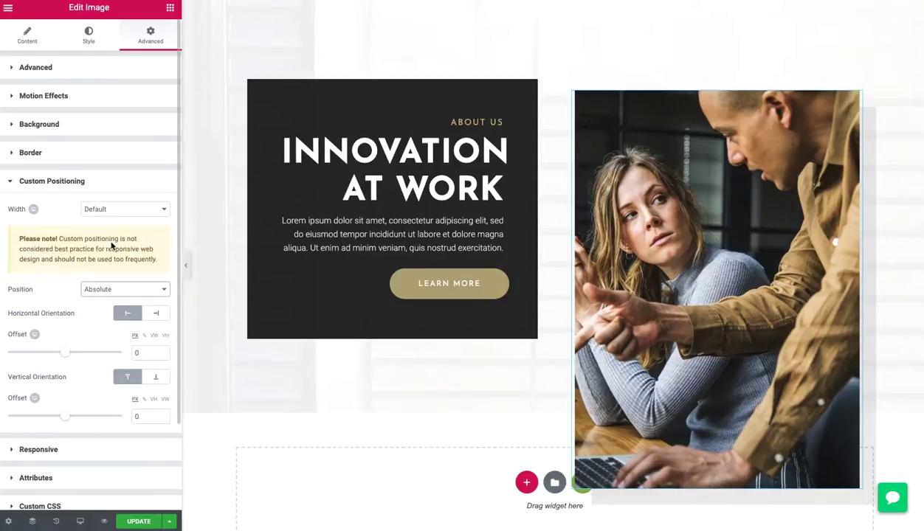
drag(677, 191, 748, 171)
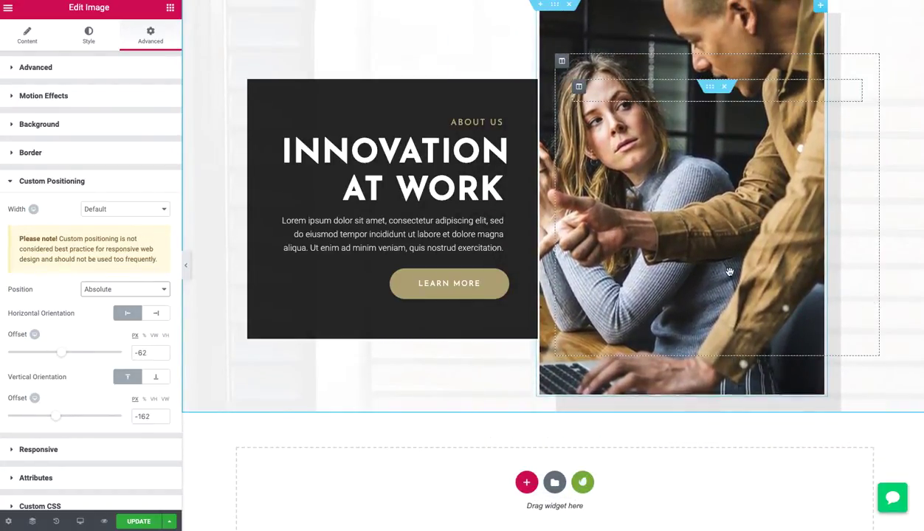
drag(627, 222, 679, 236)
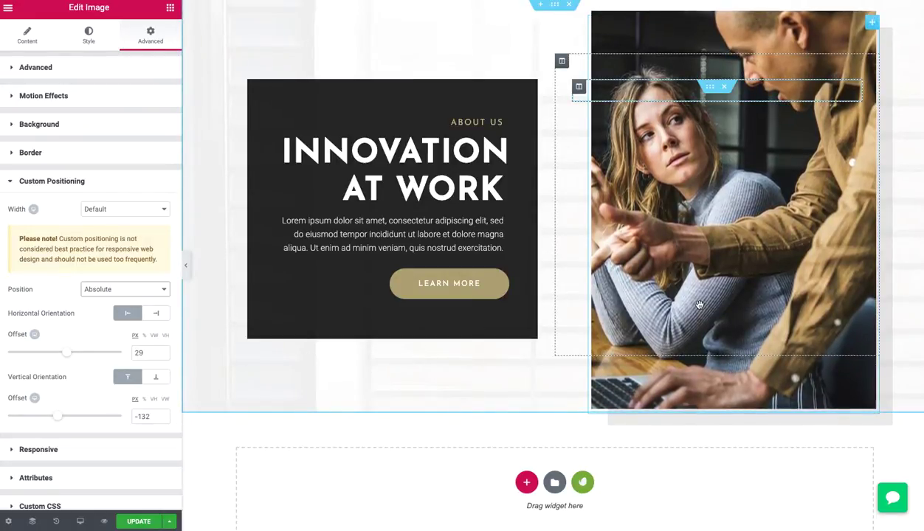
key(ctrl+z)
key(ctrl+z)
key(ctrl+z)
key(ctrl+z)
key(ctrl+z)
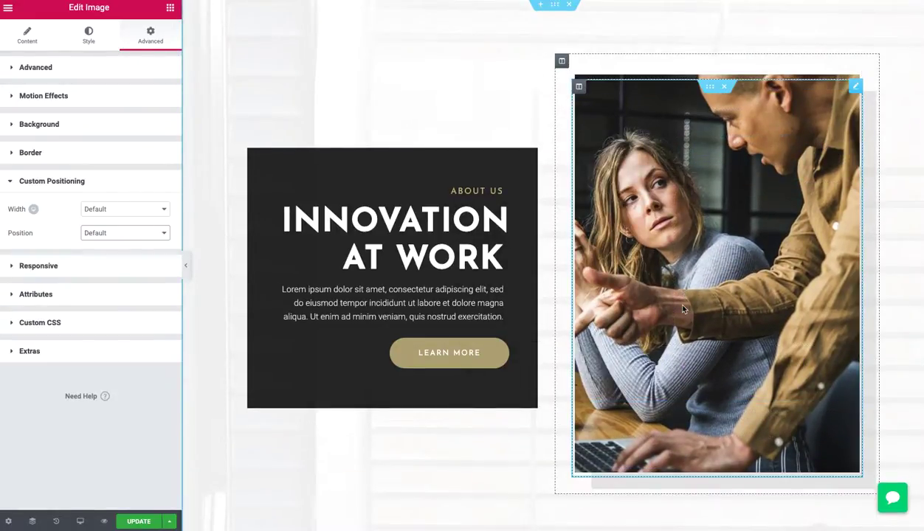
scroll(683, 310, down, 2)
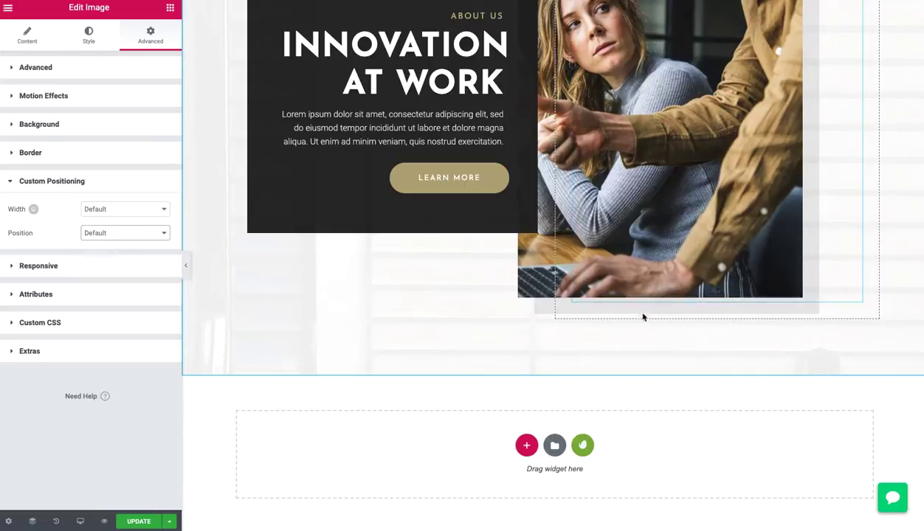
- Add a new 50/50 two-column section below the hero
click(528, 447)
scroll(597, 363, down, 1)
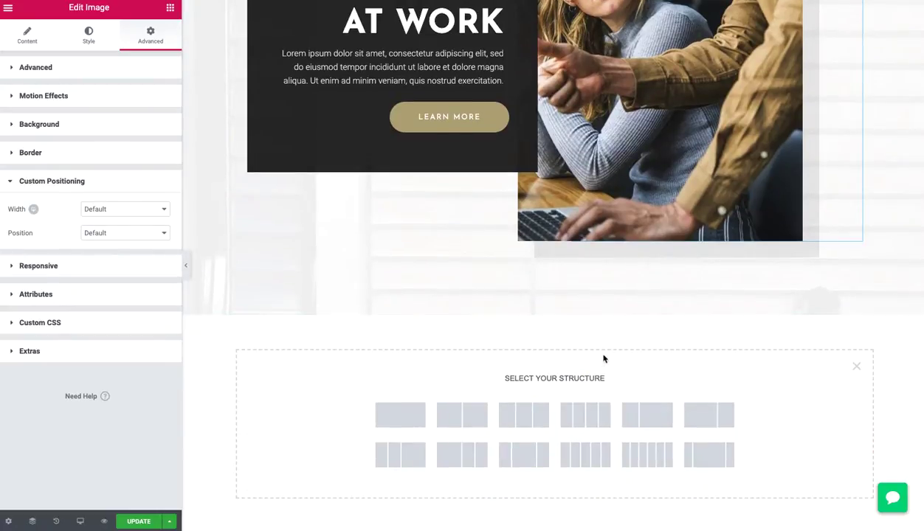
click(460, 417)
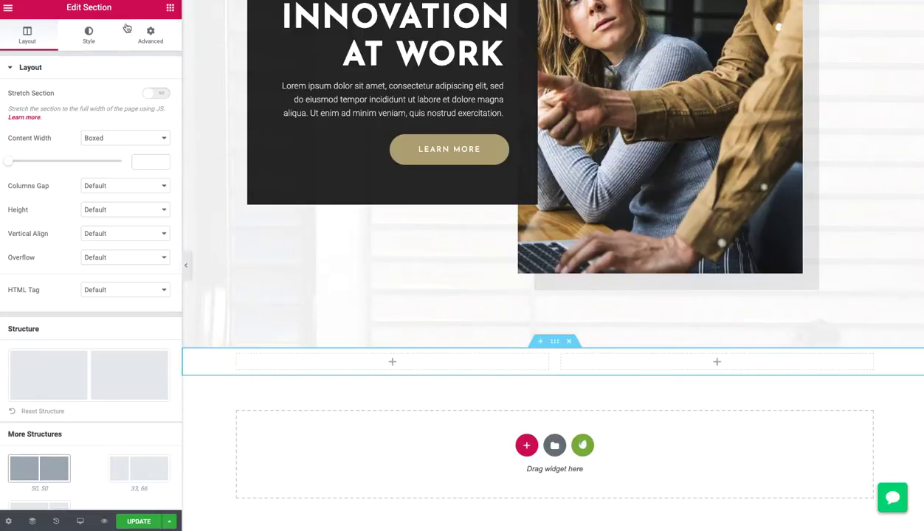
- Place a Heading widget and a Text Editor widget in the new section's left column
click(170, 8)
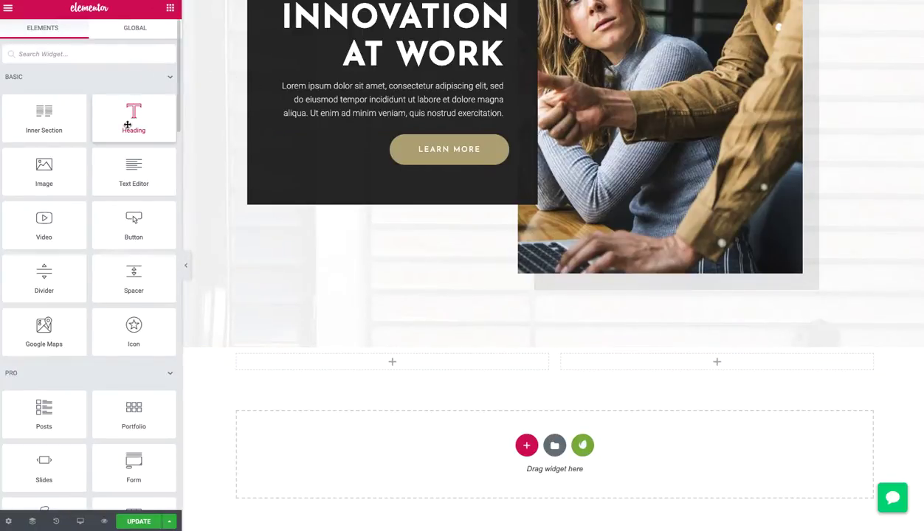
drag(126, 121, 299, 359)
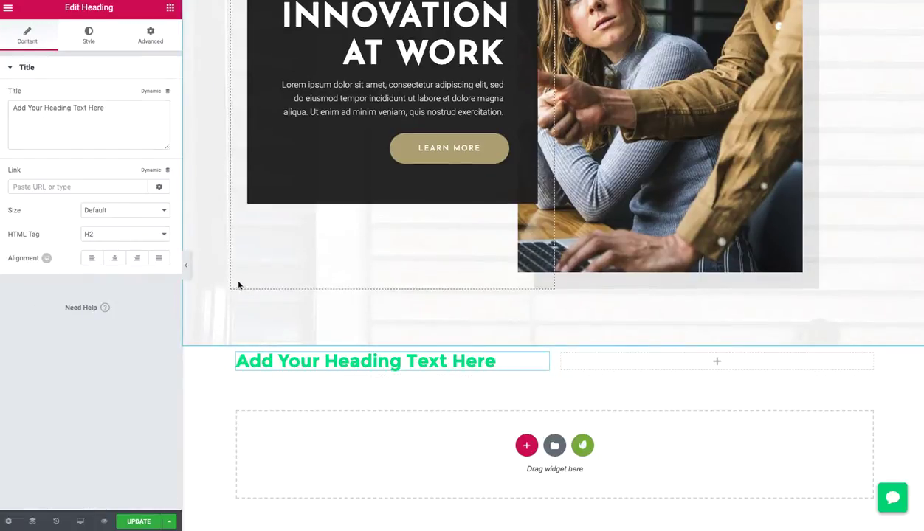
click(169, 9)
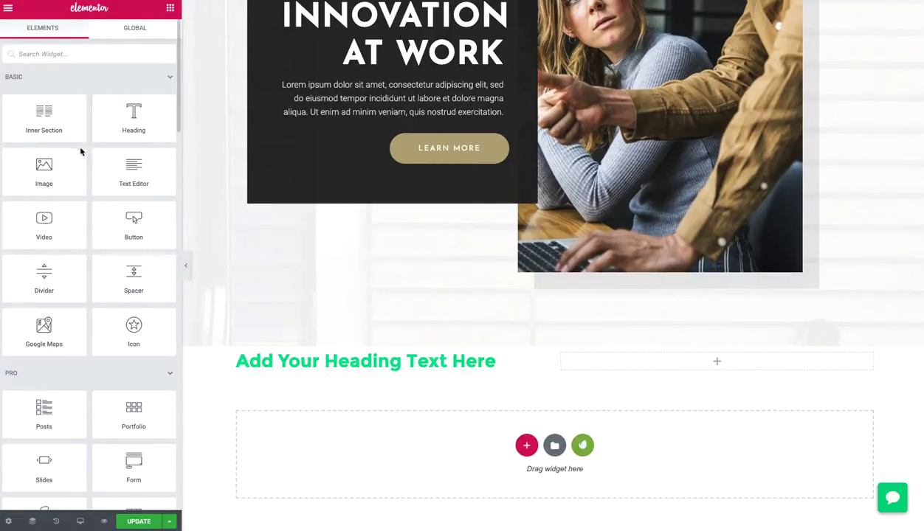
drag(116, 166, 251, 367)
click(558, 313)
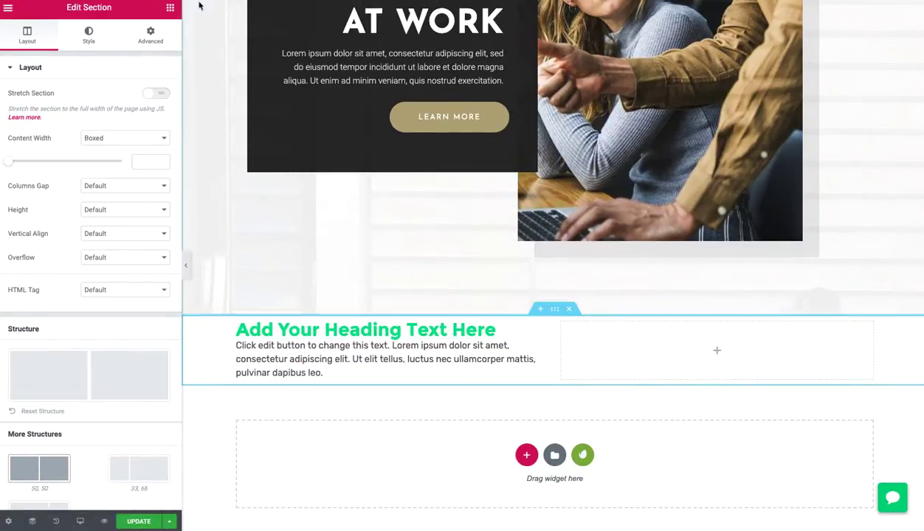
- Set the two-column section's linked padding to 75 px on all four sides
click(169, 8)
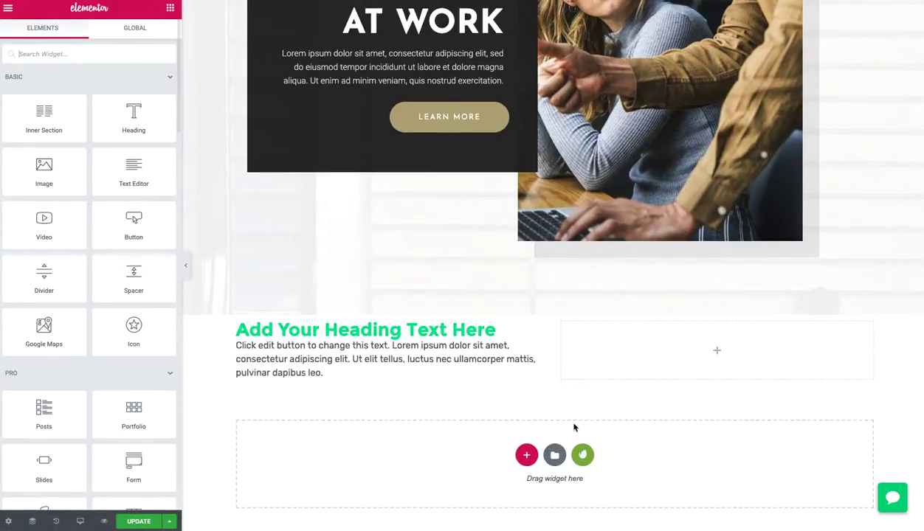
click(552, 311)
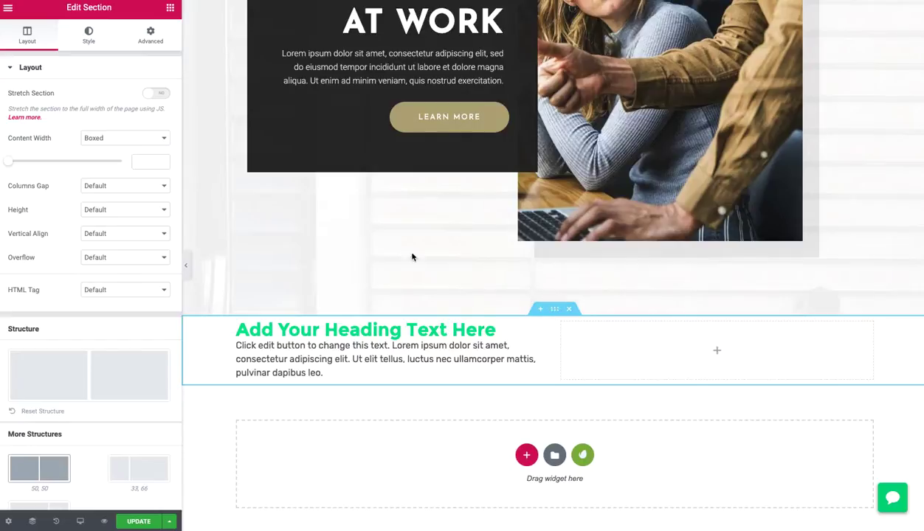
click(146, 37)
click(118, 159)
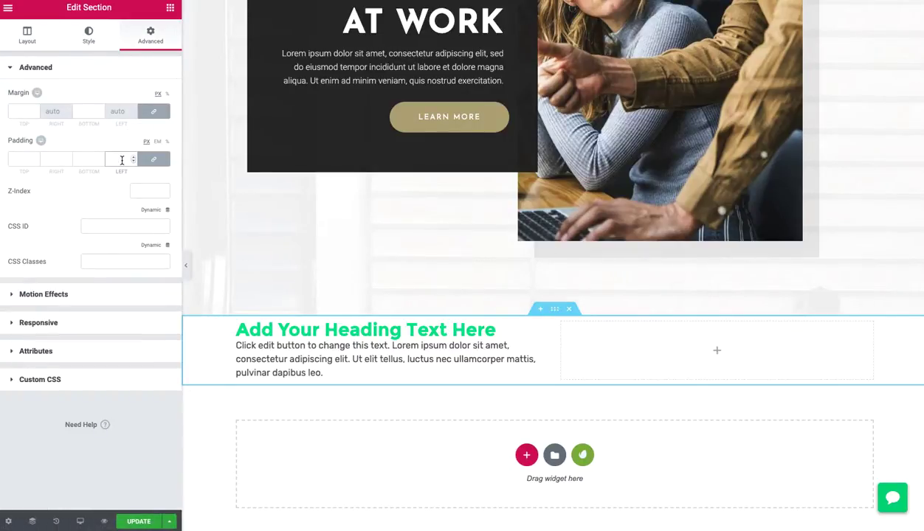
text(75)
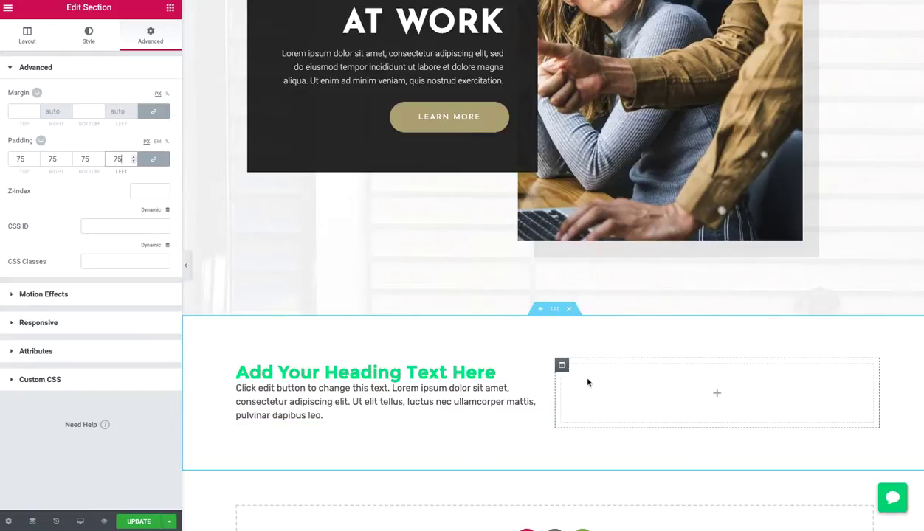
click(170, 7)
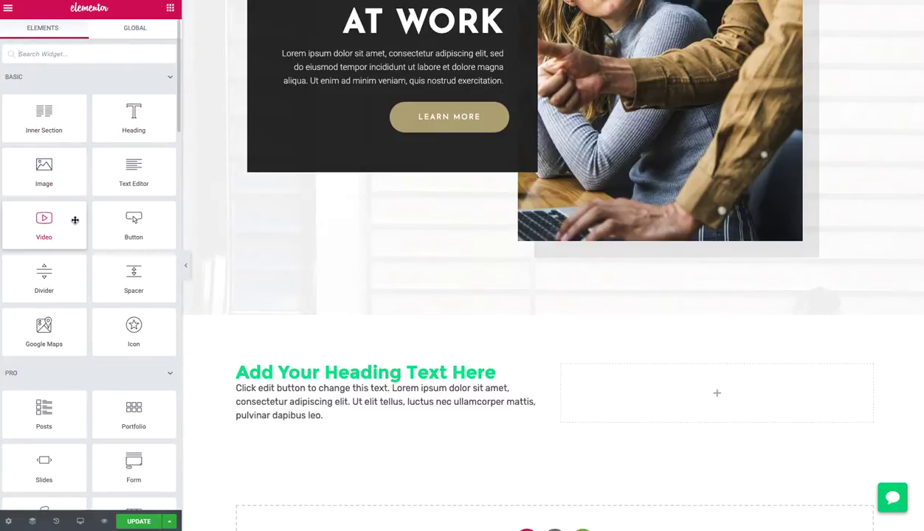
- Add a Video widget to the right column and set the left column's Vertical Align to Middle
drag(69, 223, 714, 402)
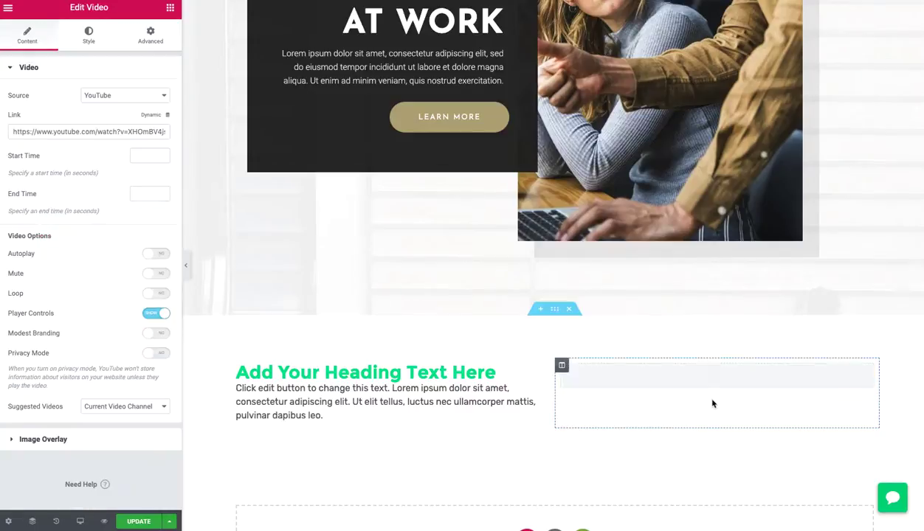
scroll(713, 391, down, 2)
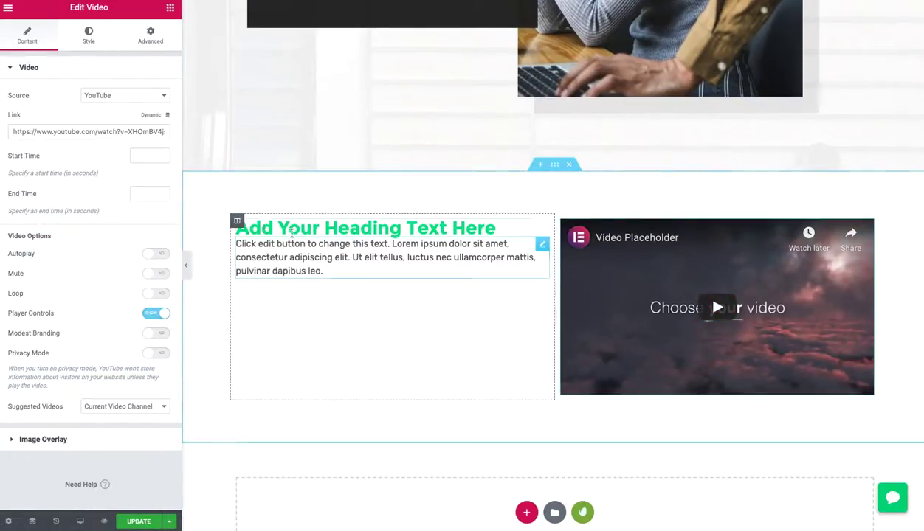
click(237, 221)
click(103, 120)
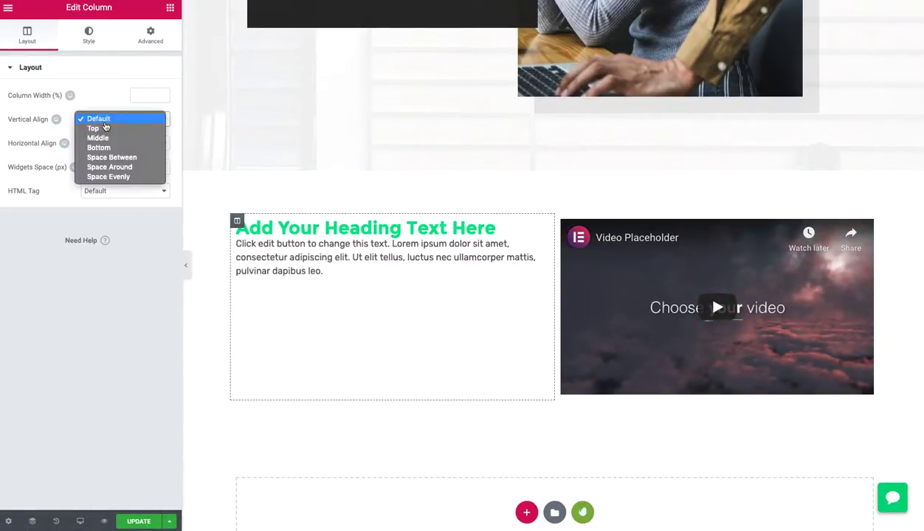
click(100, 138)
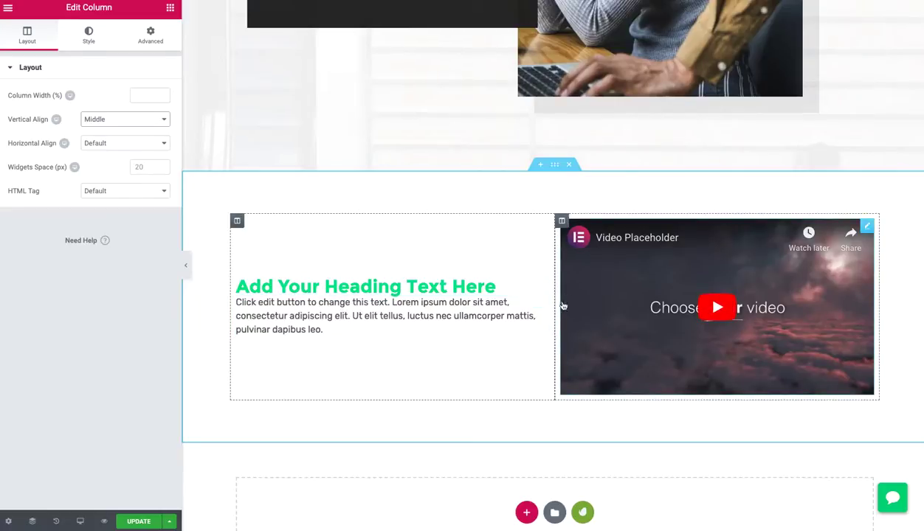
- Add a single-column Inner Section to the left column and move the heading into it
click(167, 12)
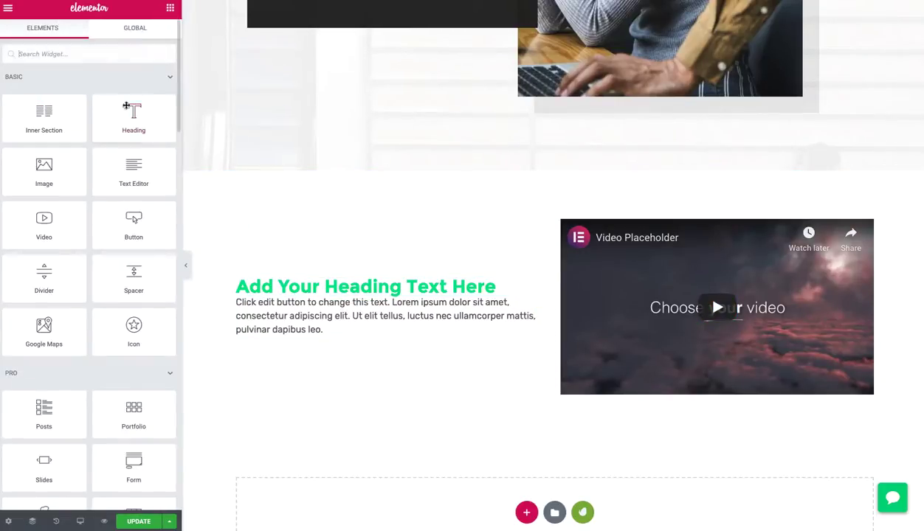
drag(69, 134, 330, 277)
right_click(399, 275)
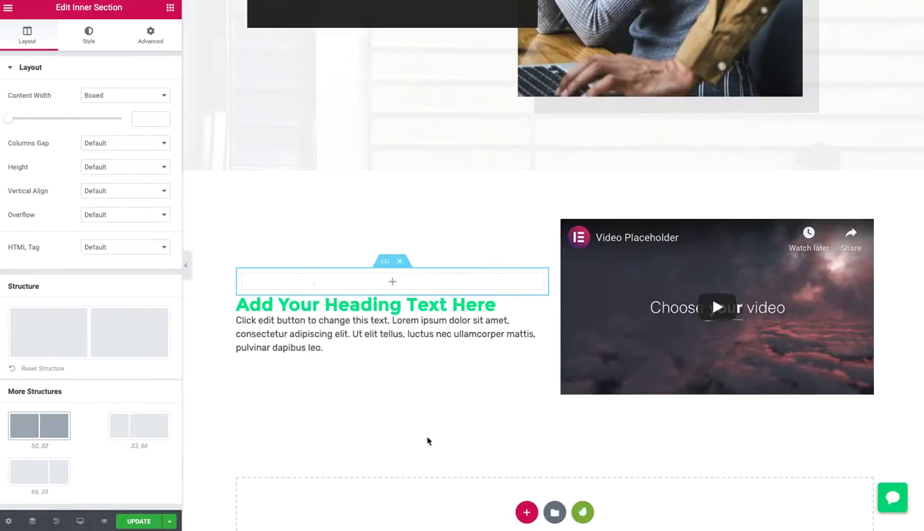
drag(533, 302, 511, 348)
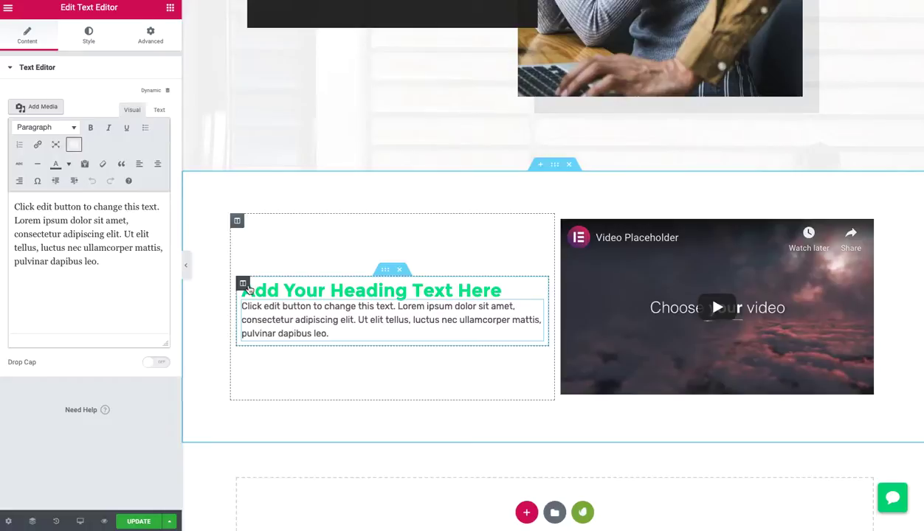
- Set the inner section's linked padding to 35 px on every side
click(385, 269)
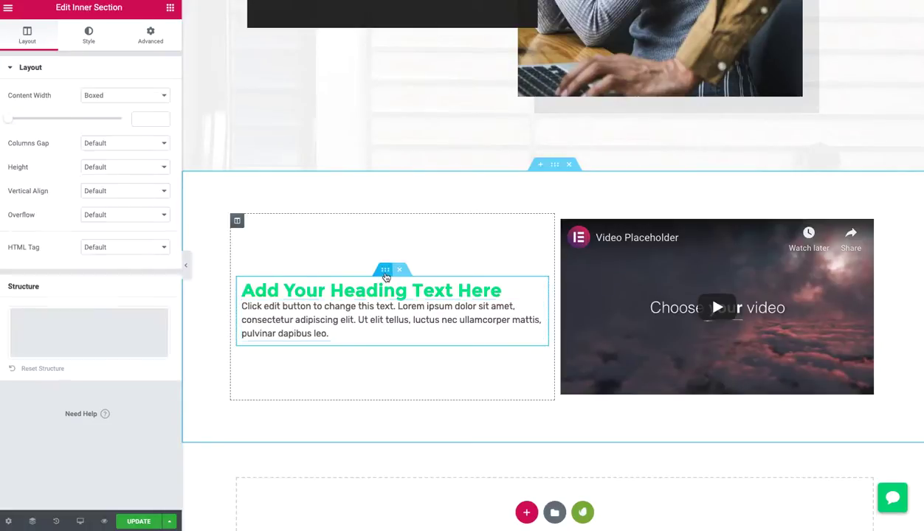
click(150, 46)
click(131, 157)
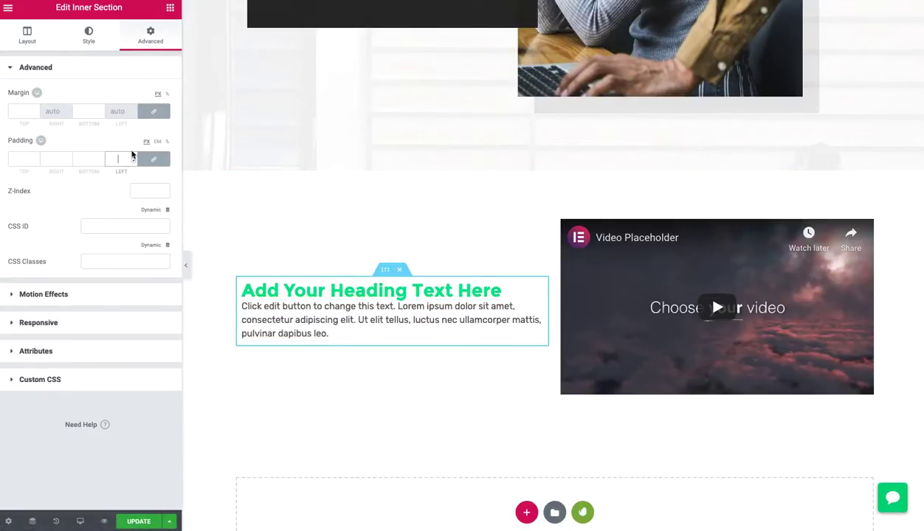
text(25)
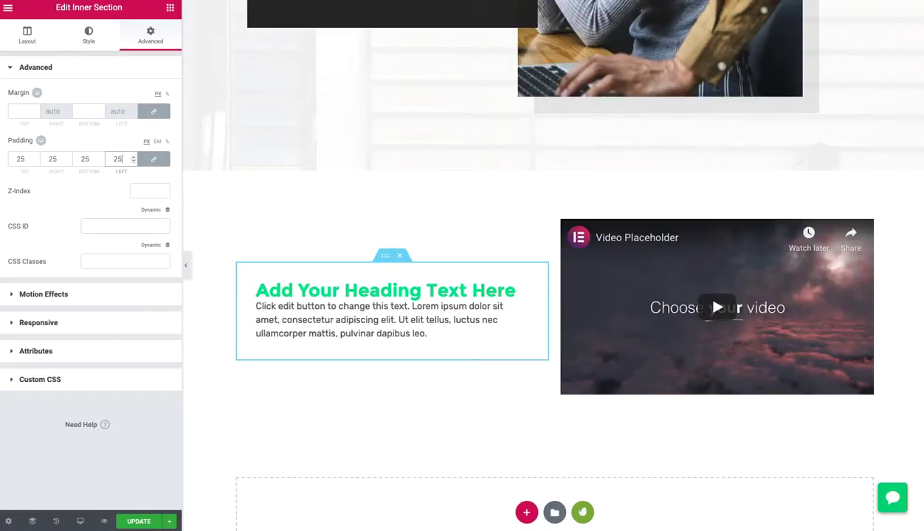
drag(124, 158, 104, 164)
text(35)
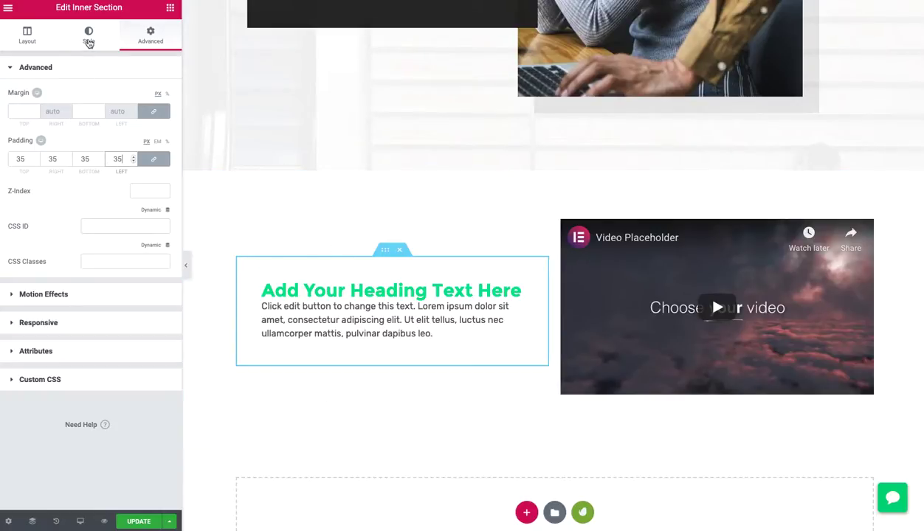
click(89, 37)
- Give the inner section a Classic background in semi-transparent green (rgba 0,232,138)
click(96, 121)
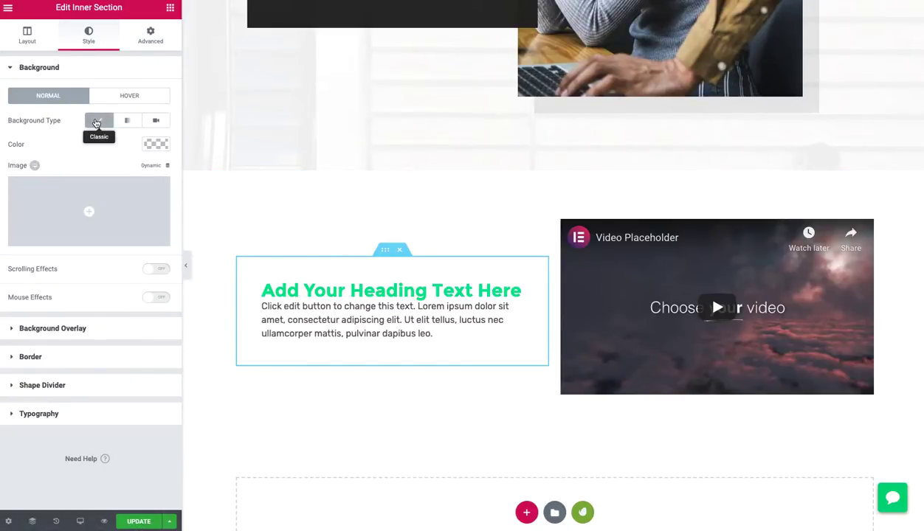
click(146, 146)
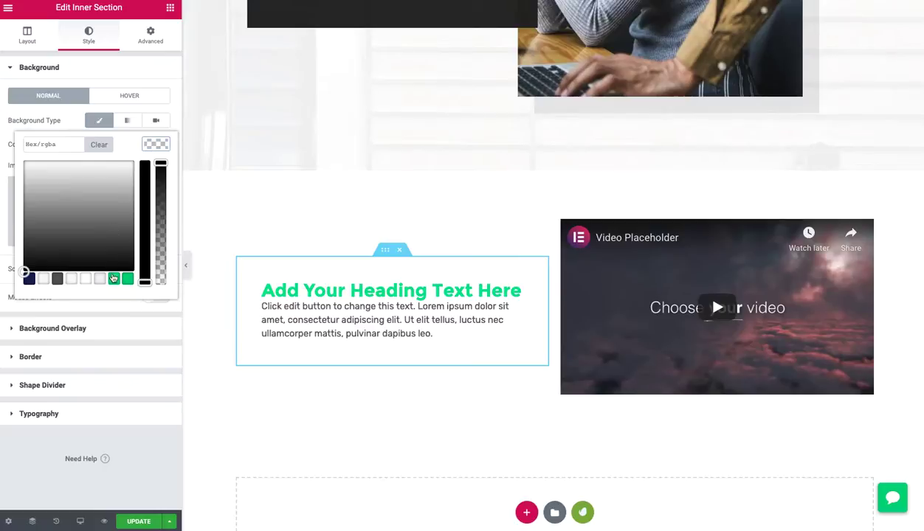
click(114, 279)
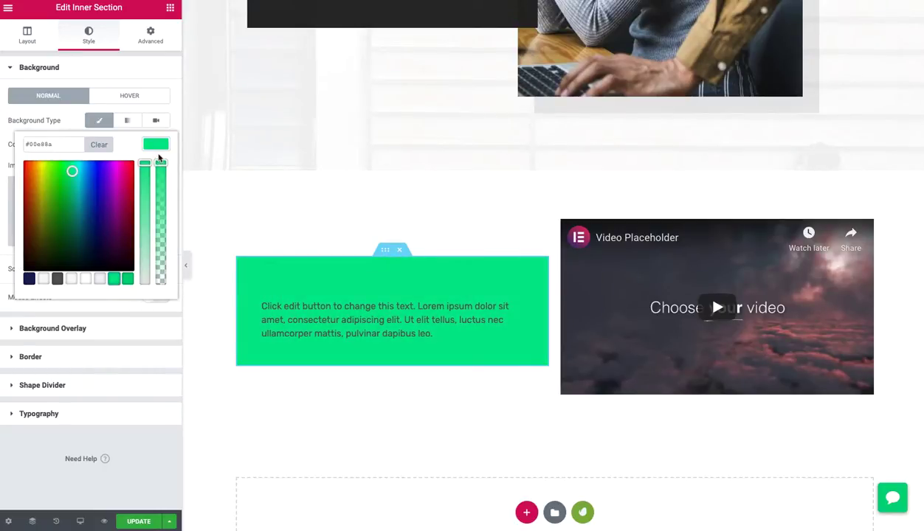
drag(163, 167, 164, 264)
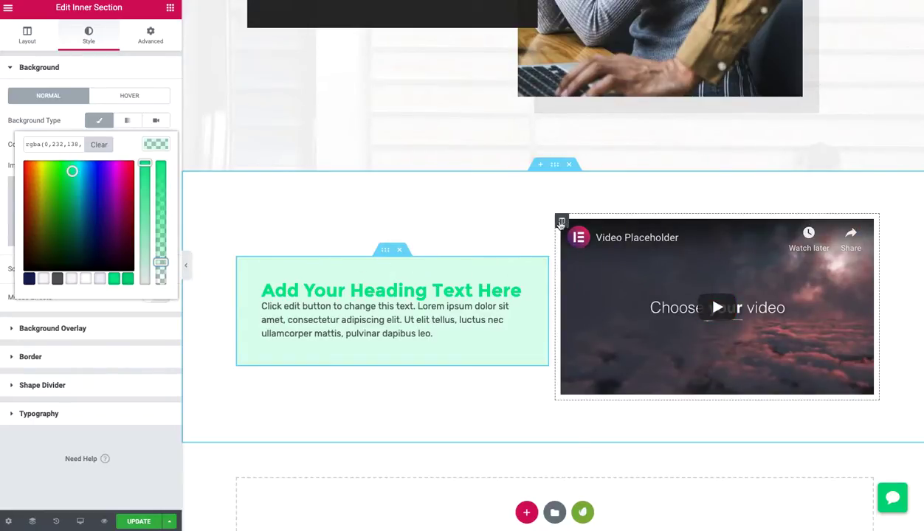
click(561, 222)
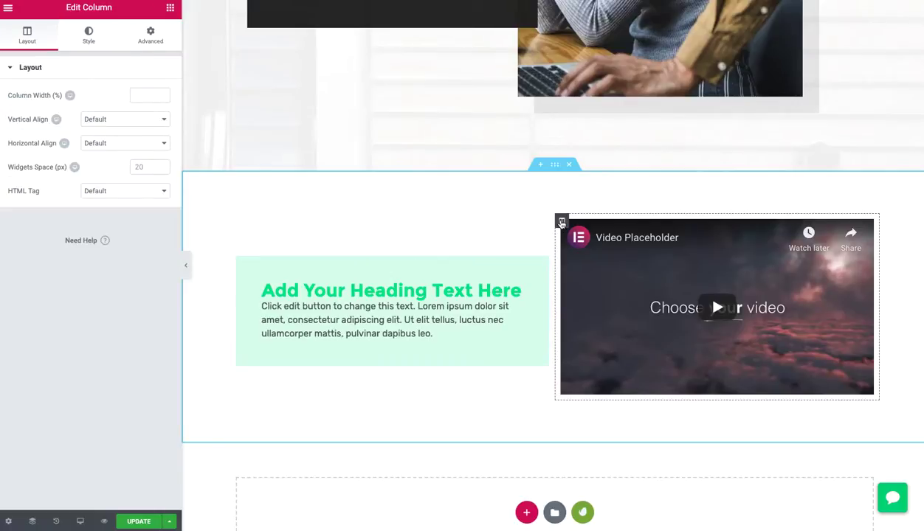
- Unlink the video column's margin and set its left margin to -75 px
click(149, 35)
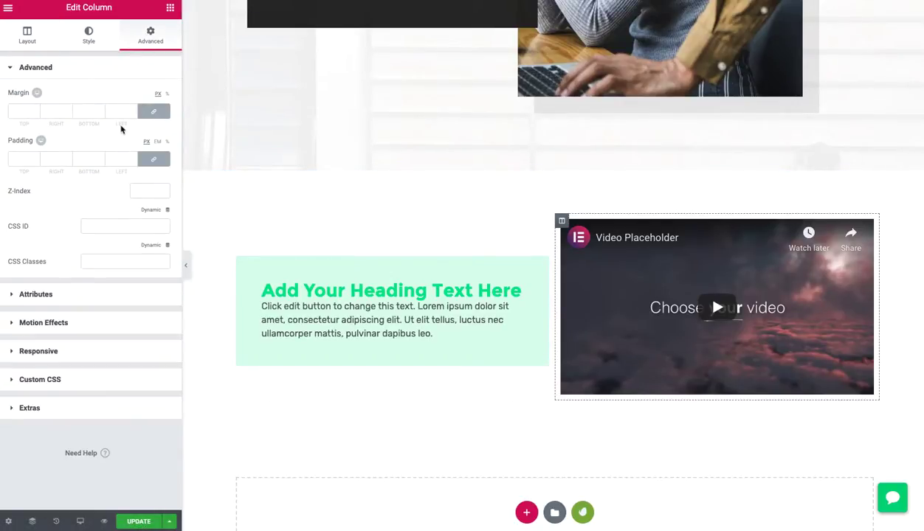
click(153, 111)
click(118, 110)
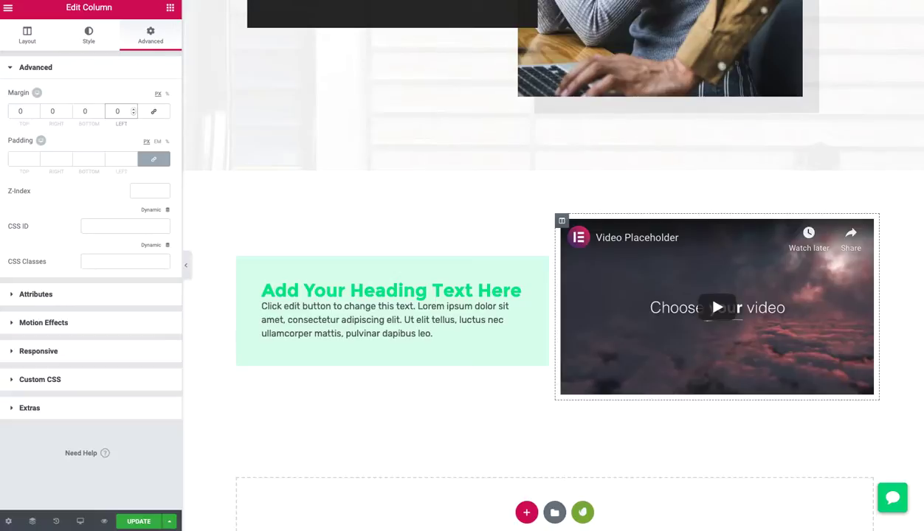
key(Down)
key(Down)
key(Up)
key(Up)
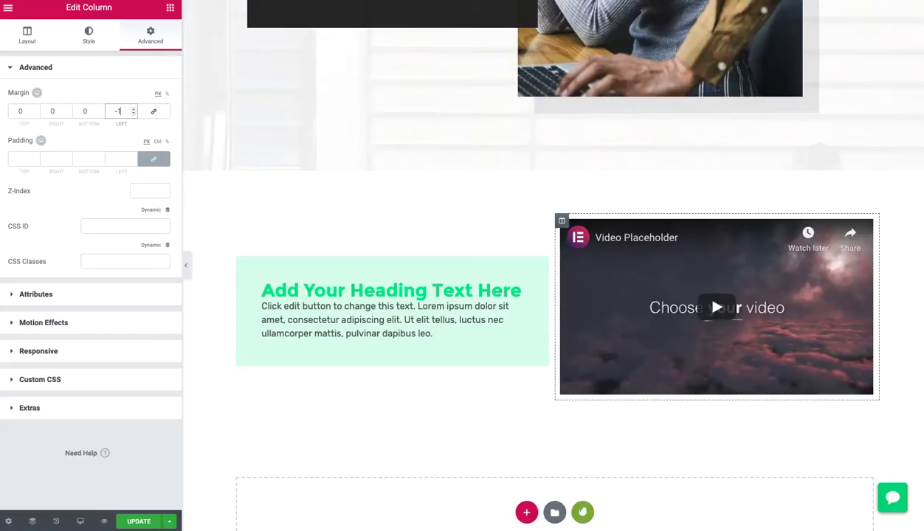
key(Down)
key(Down)
text(00)
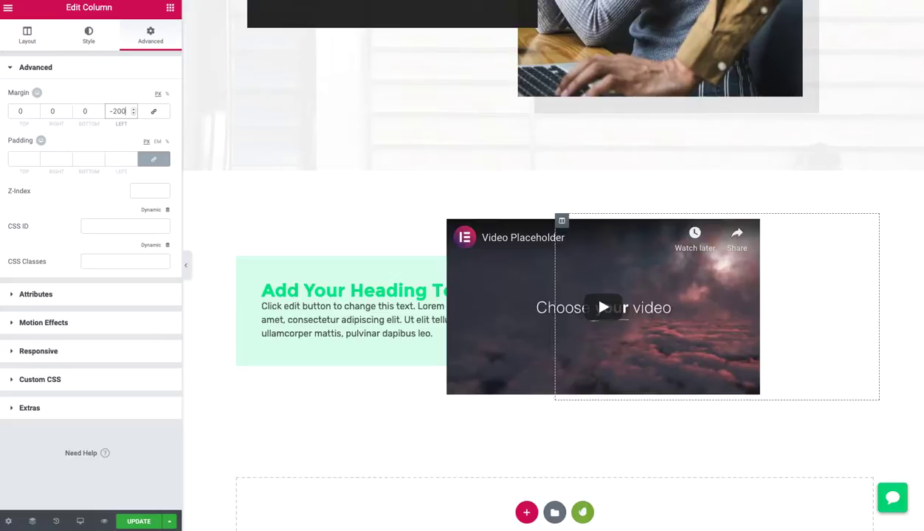
drag(124, 111, 117, 112)
text(75)
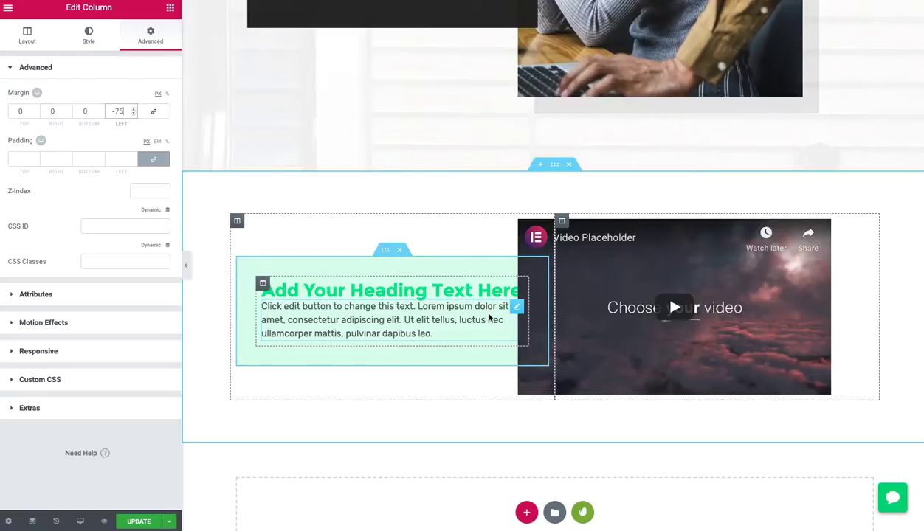
click(387, 253)
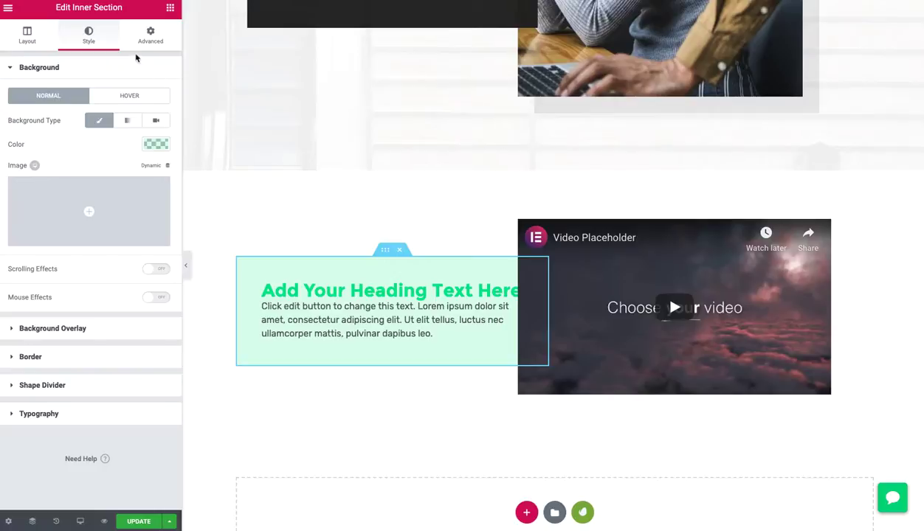
- Set the inner section's Z-Index to 1 so the green panel sits in front of the video
click(149, 36)
click(145, 192)
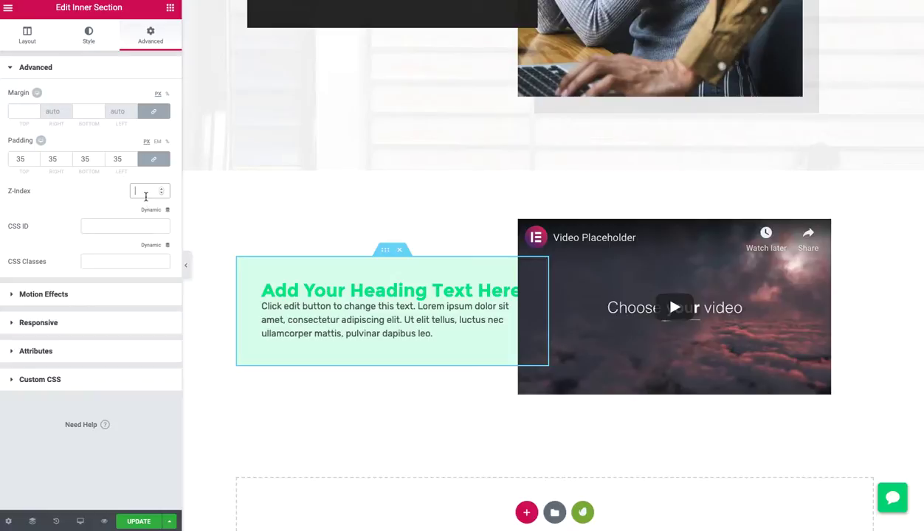
text(1)
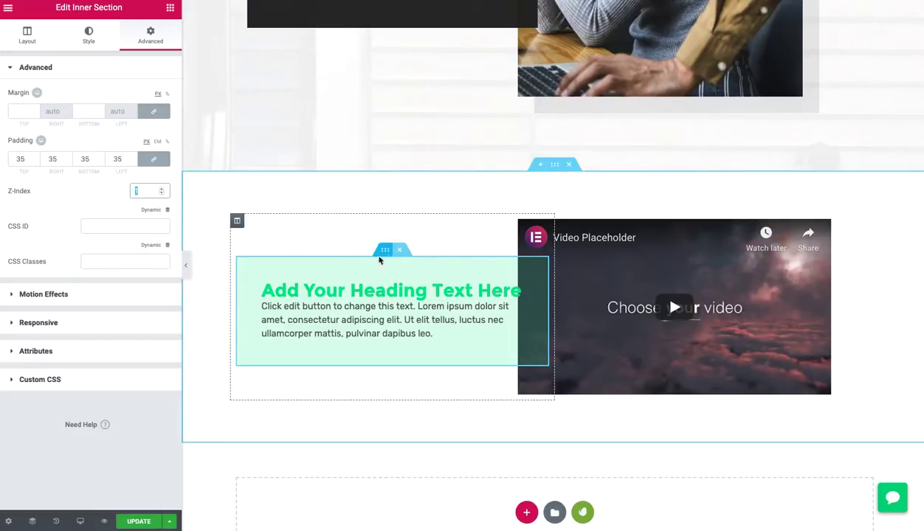
click(93, 43)
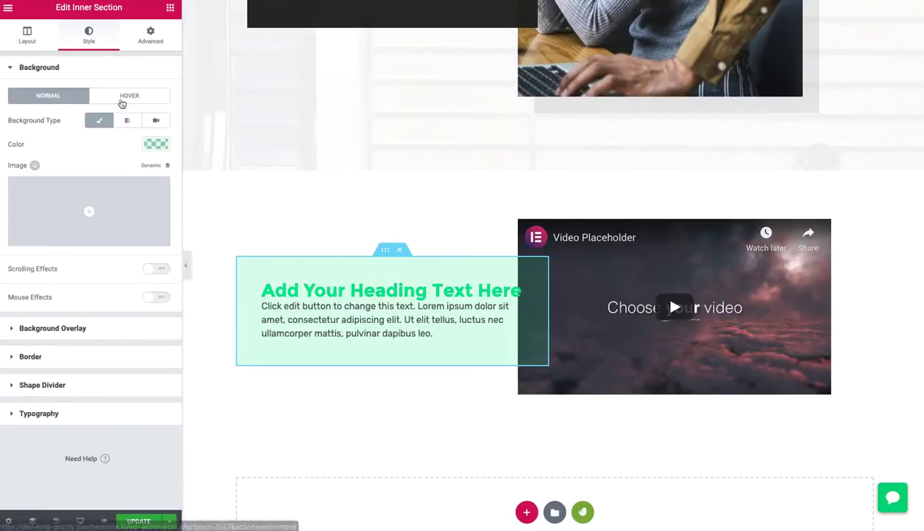
- Make the green panel's background far more opaque and turn the heading text white
click(153, 144)
drag(163, 262, 161, 206)
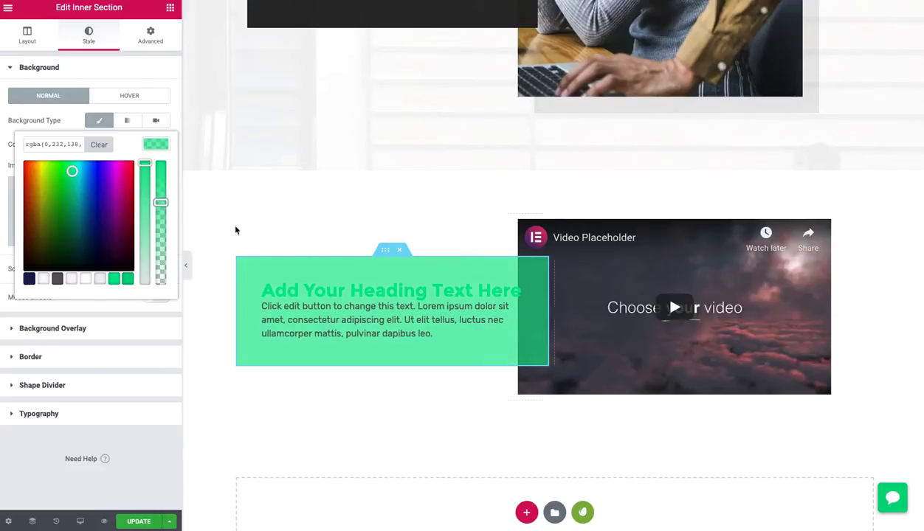
click(498, 285)
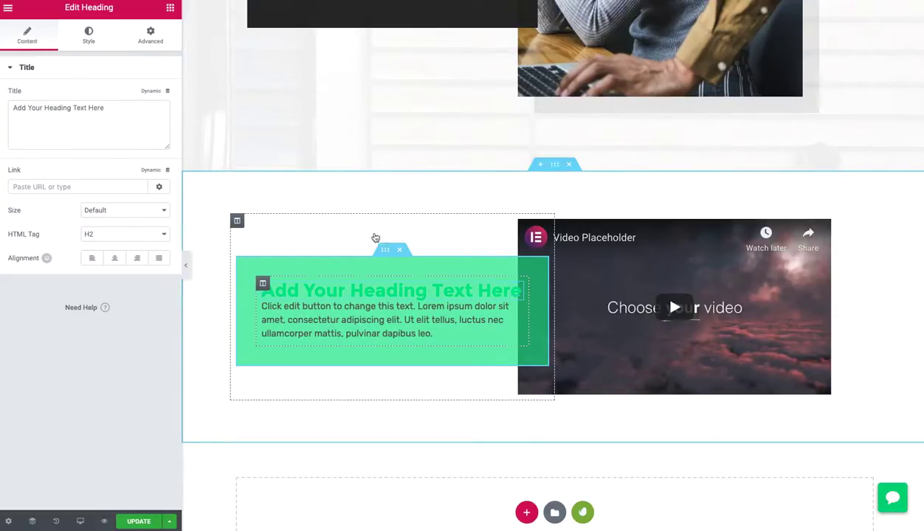
click(101, 42)
click(153, 98)
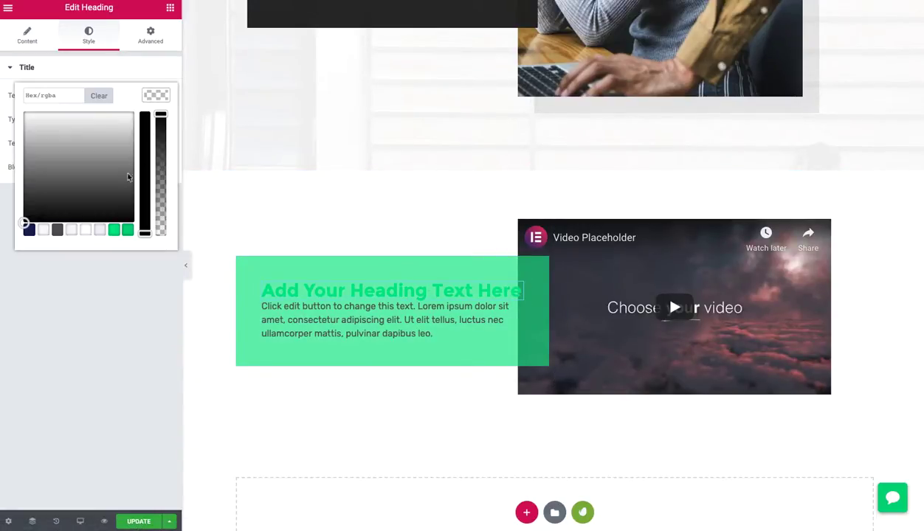
click(86, 231)
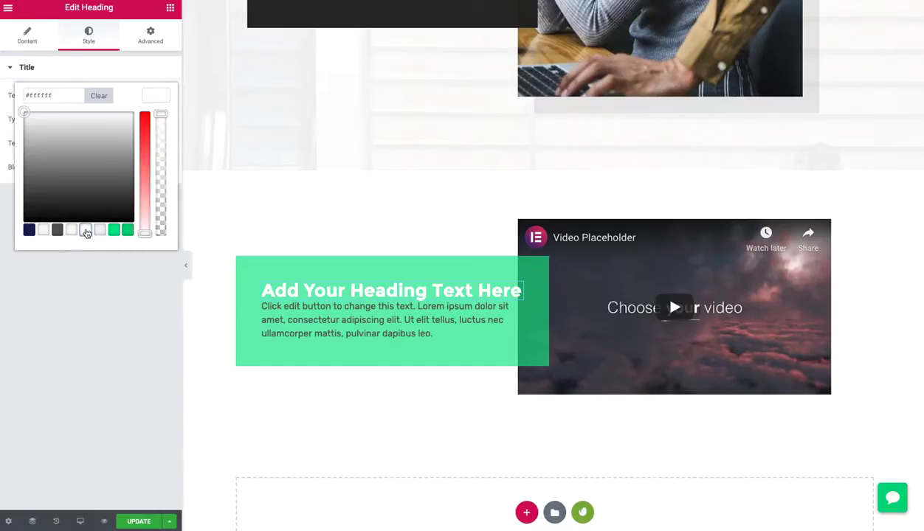
- Unlink the heading's margin and set its bottom margin to 25 px
click(155, 43)
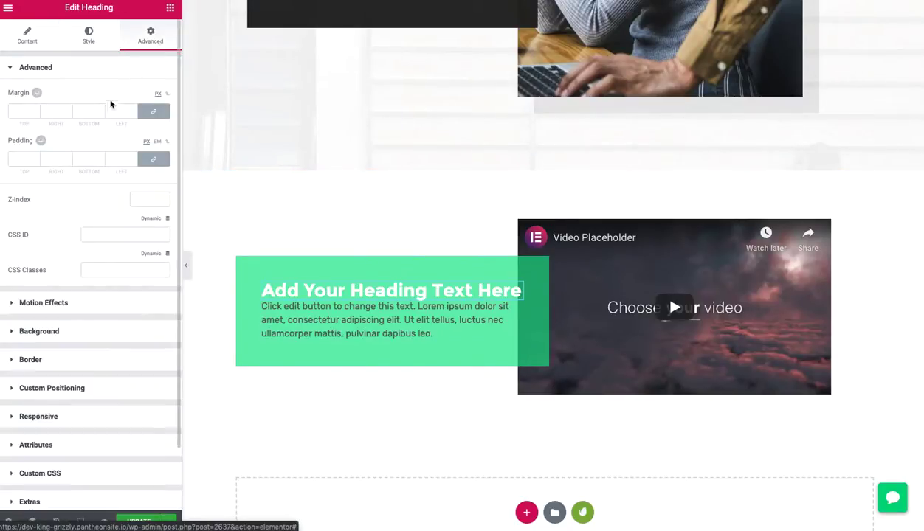
click(153, 111)
double_click(81, 111)
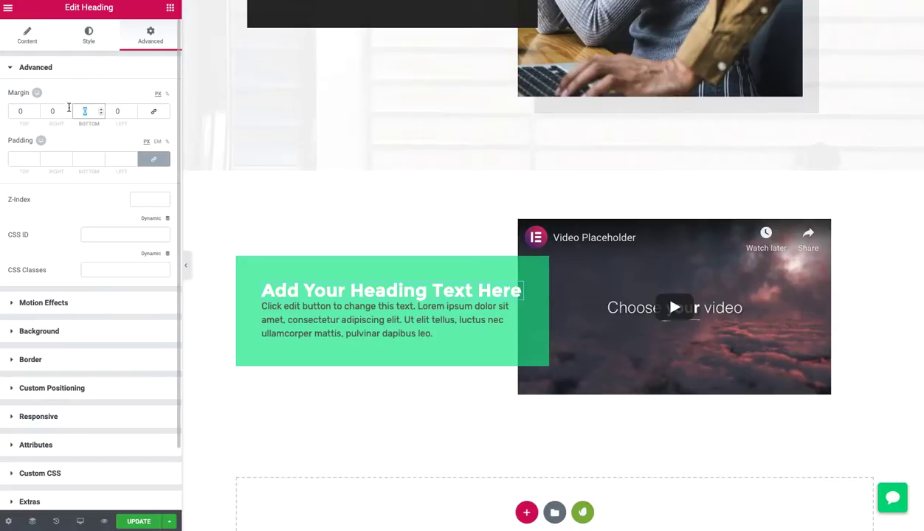
text(2)
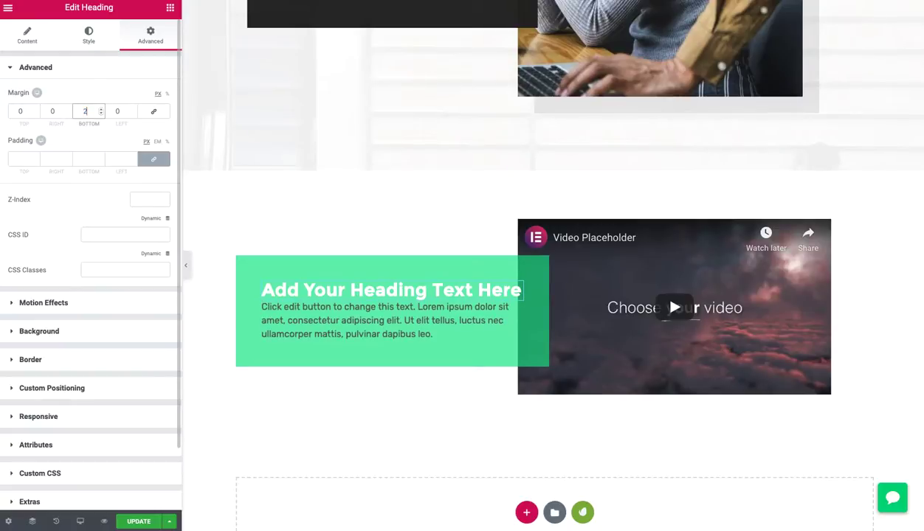
text(5)
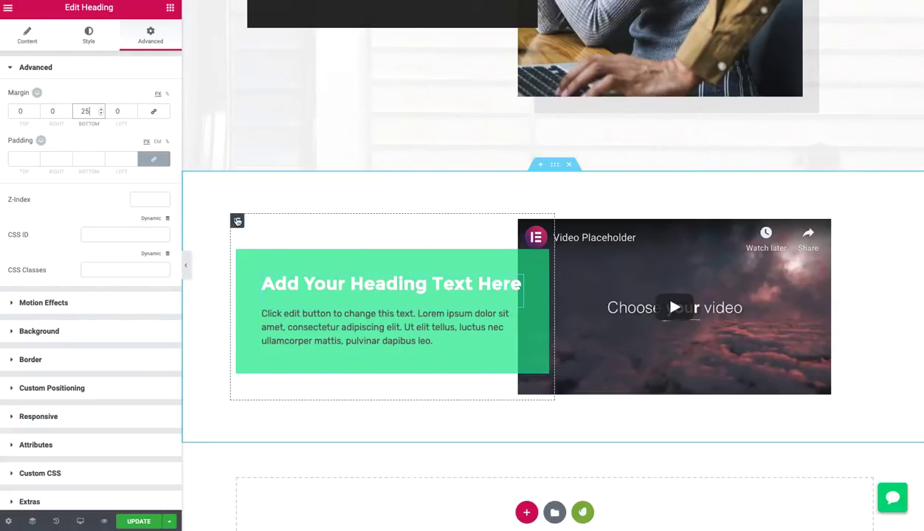
- Unlink the outer section's padding and change its left padding from 75 to 150 px
click(554, 164)
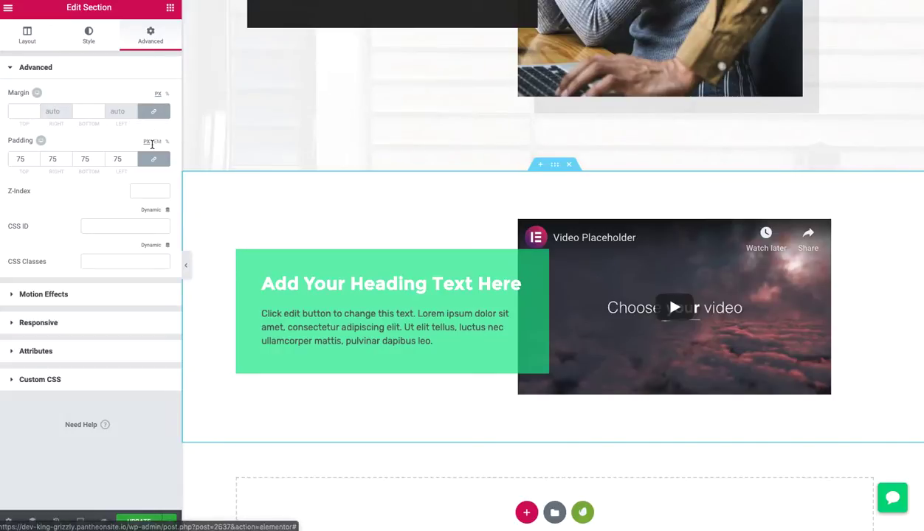
click(151, 161)
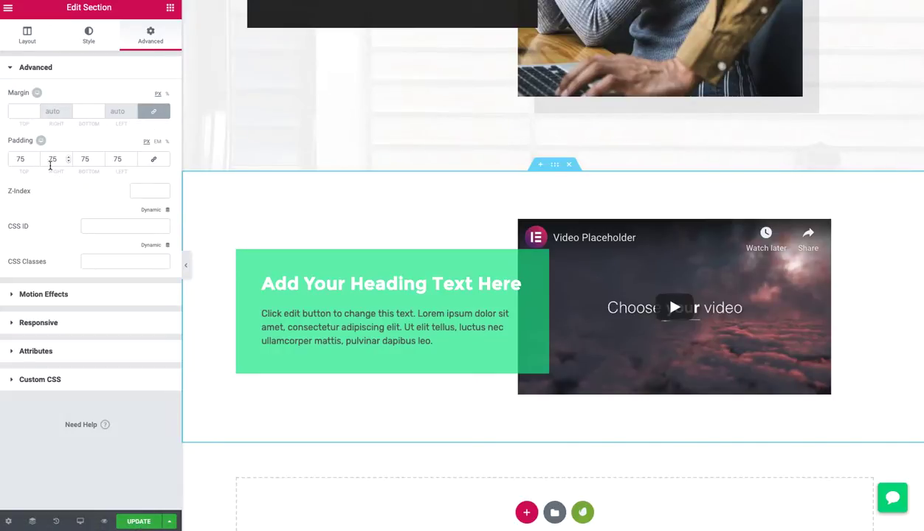
double_click(121, 161)
text(150)
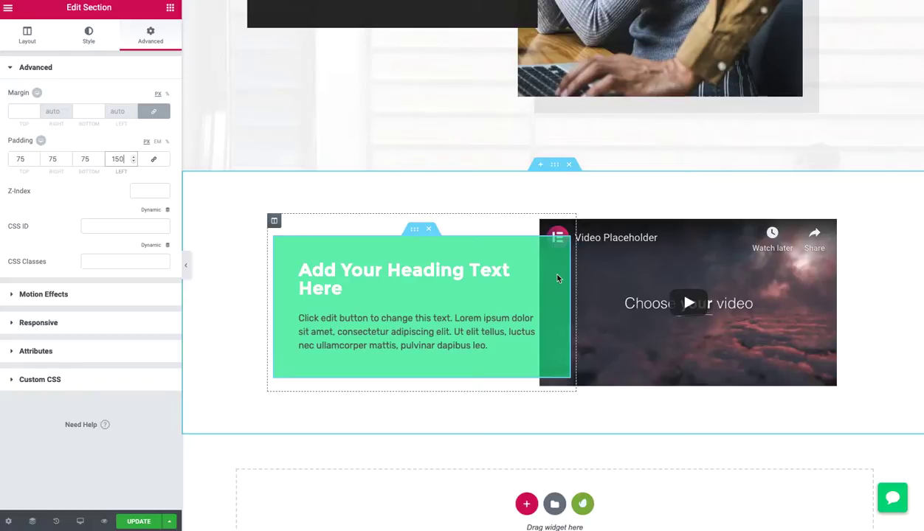
scroll(556, 281, down, 1)
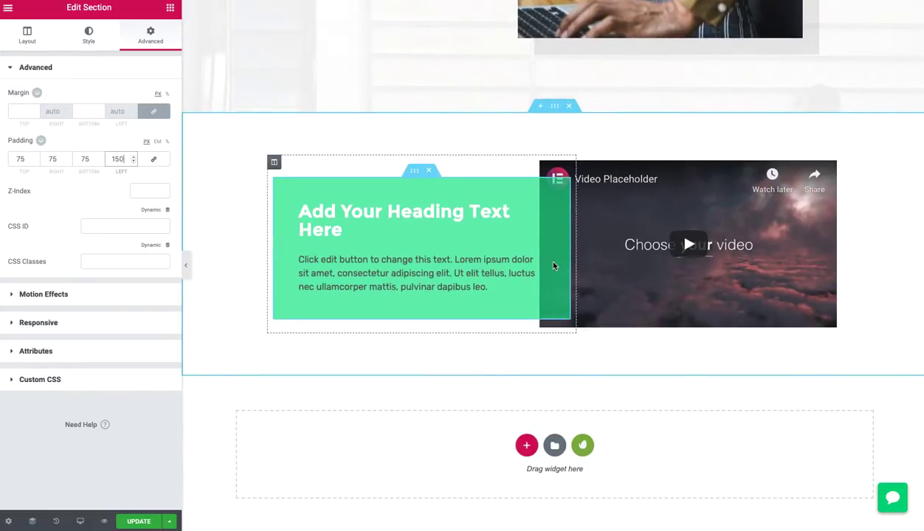
click(526, 445)
- Add a one-column section below the green panel
scroll(506, 442, down, 1)
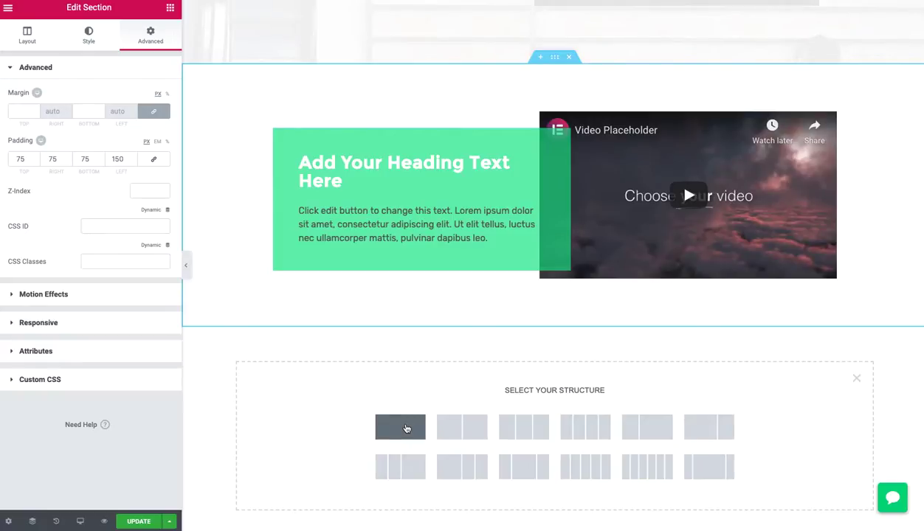
click(406, 429)
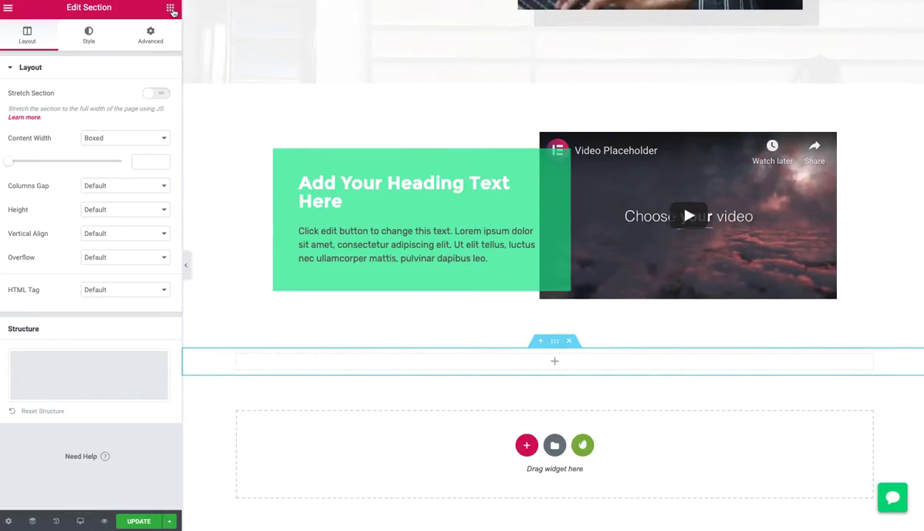
click(170, 8)
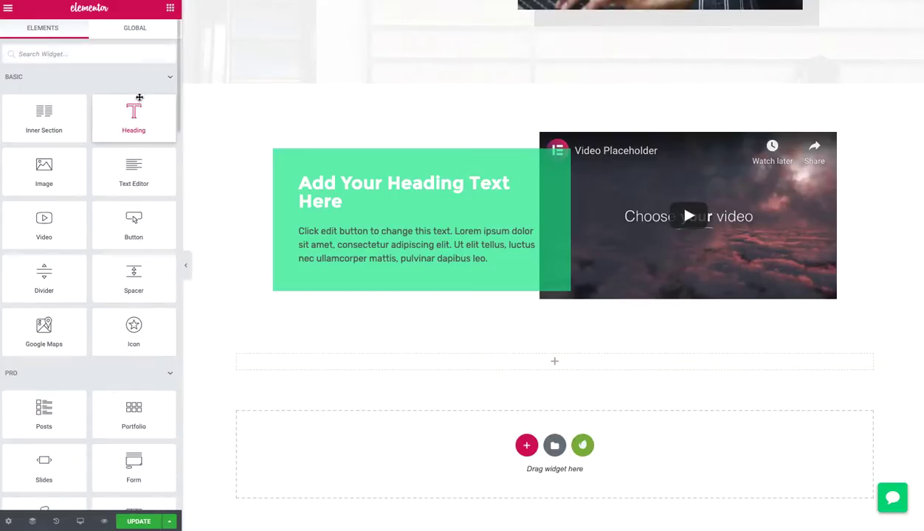
- Give the new section 50 px padding on all four sides
click(554, 341)
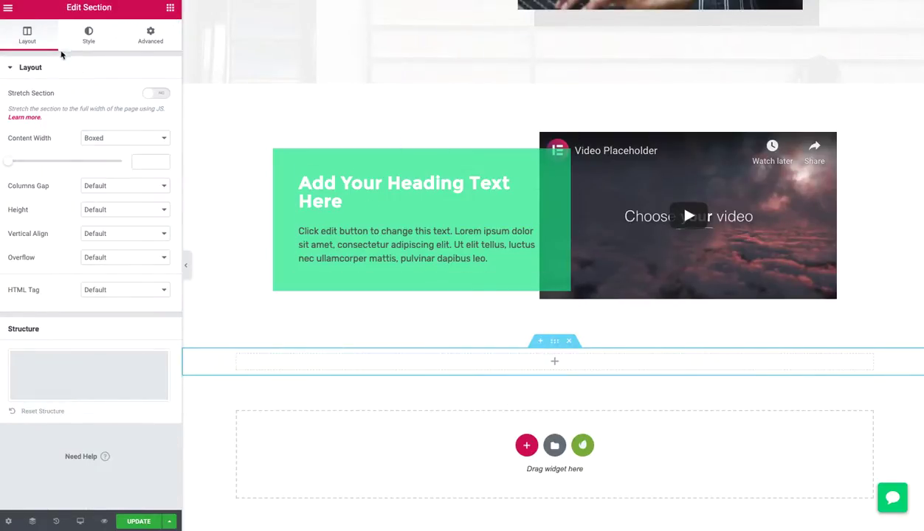
click(150, 35)
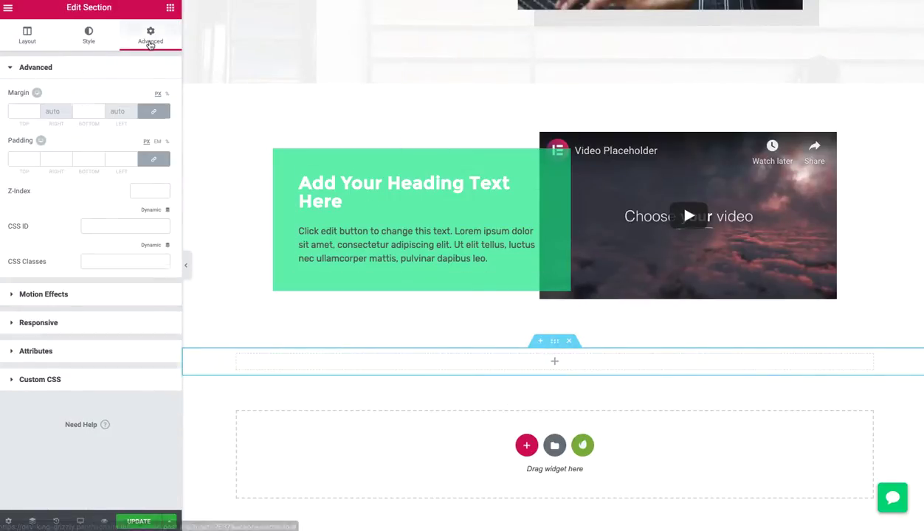
click(118, 159)
text(50)
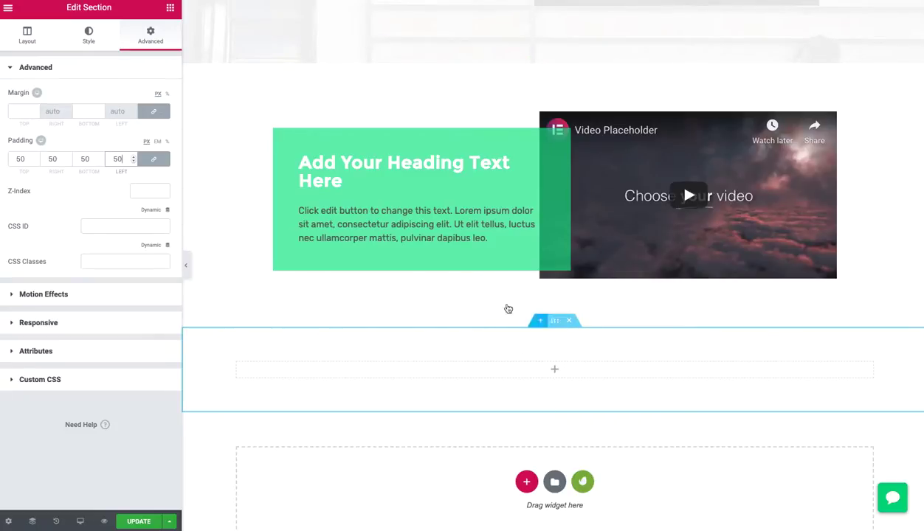
click(170, 9)
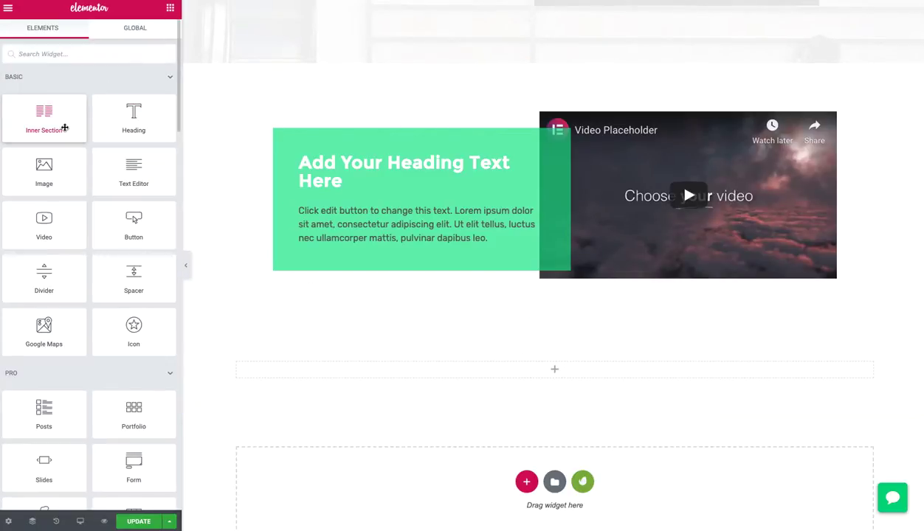
- Drop a two-column Inner Section into the new section and duplicate it
drag(64, 124, 513, 368)
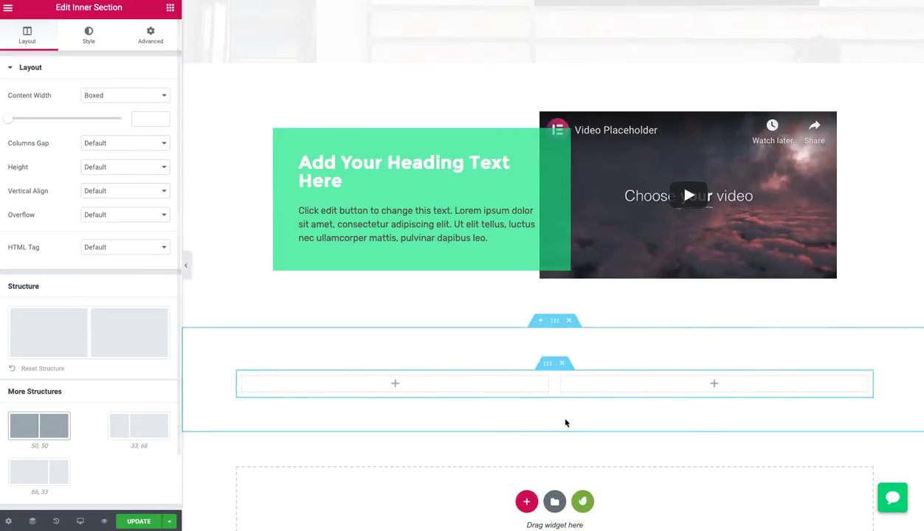
right_click(548, 363)
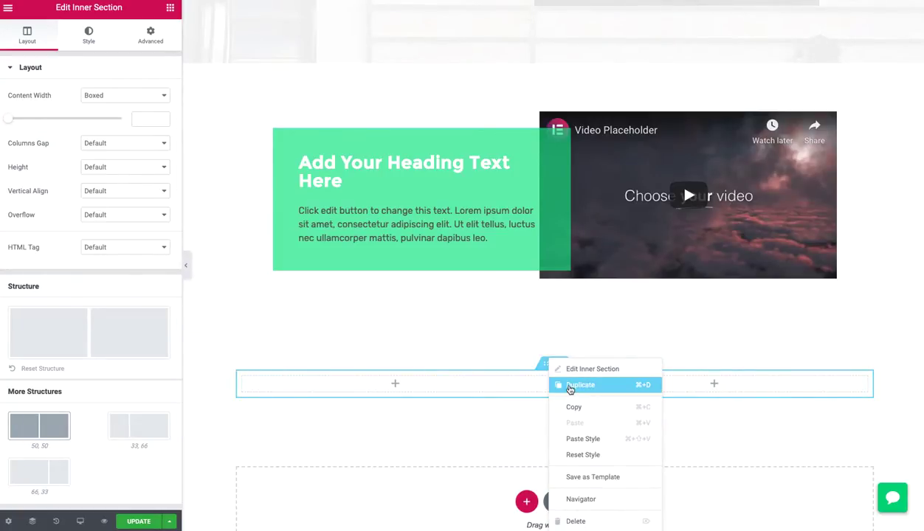
click(555, 385)
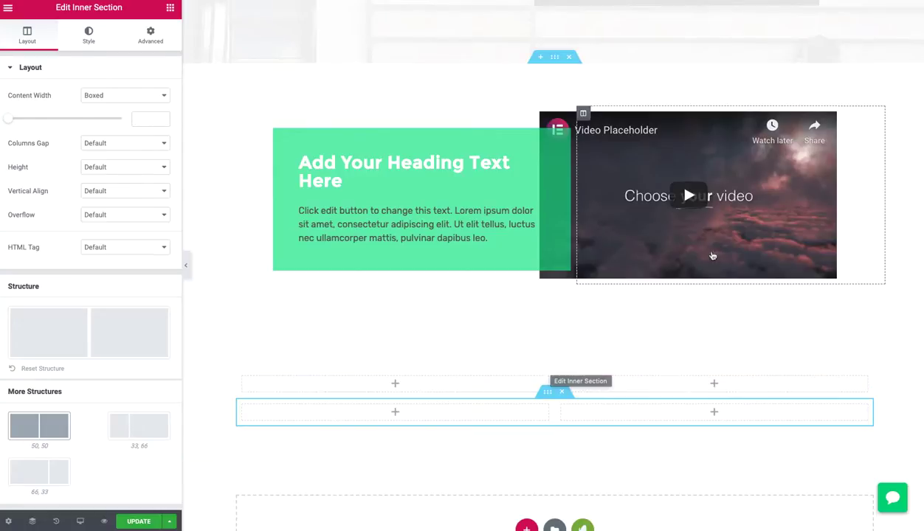
right_click(829, 123)
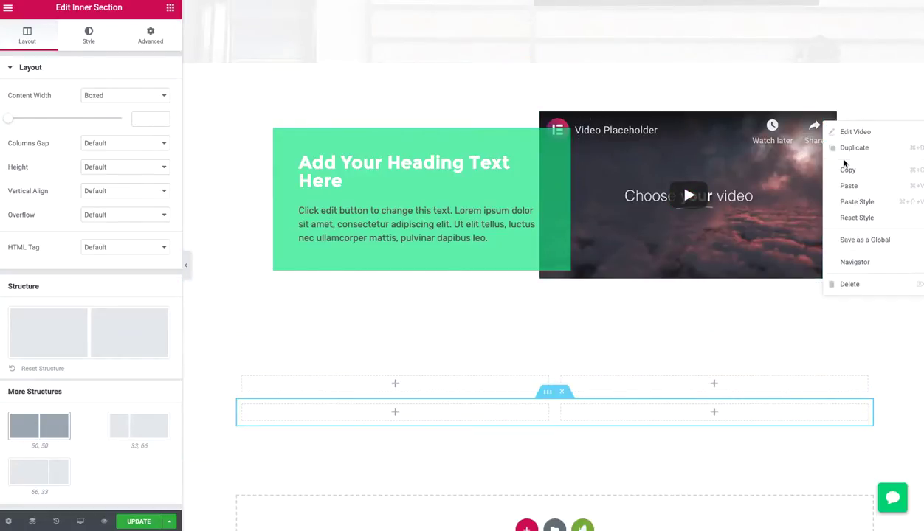
- Copy the video and paste it into the upper inner section's right column
click(834, 170)
right_click(641, 390)
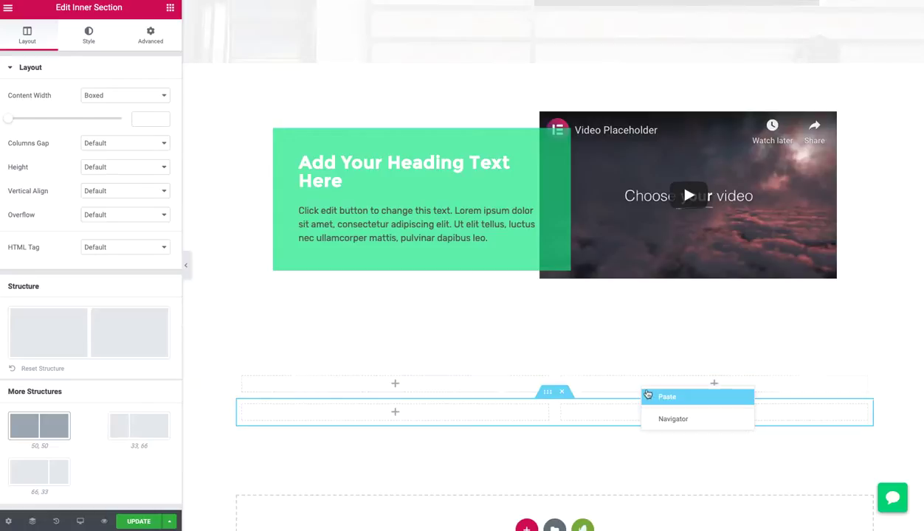
click(660, 396)
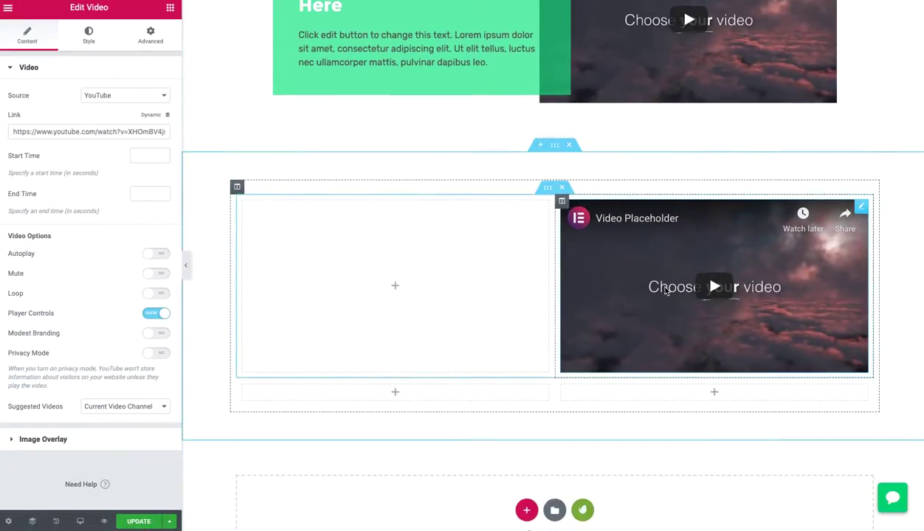
- Copy the green panel's inner section and try pasting it into the lower-left column, unsuccessfully
scroll(542, 129, up, 1)
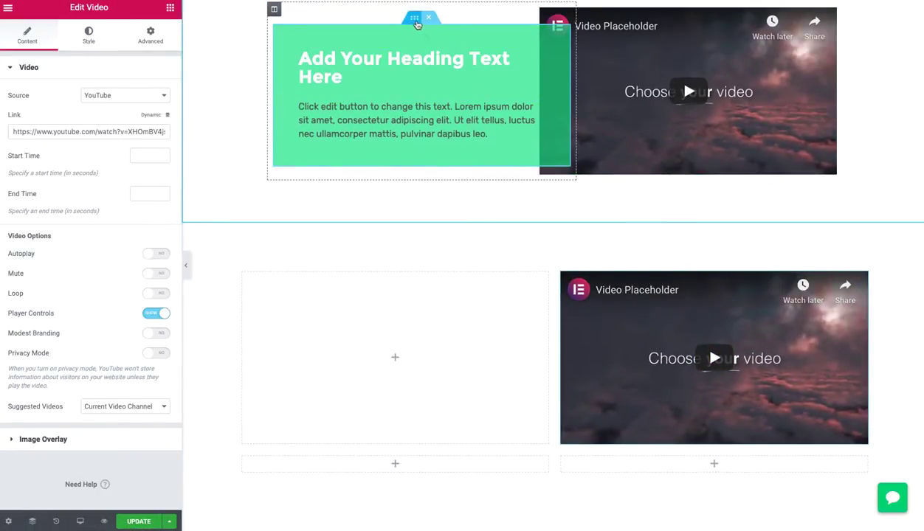
right_click(410, 20)
click(437, 67)
scroll(436, 110, down, 2)
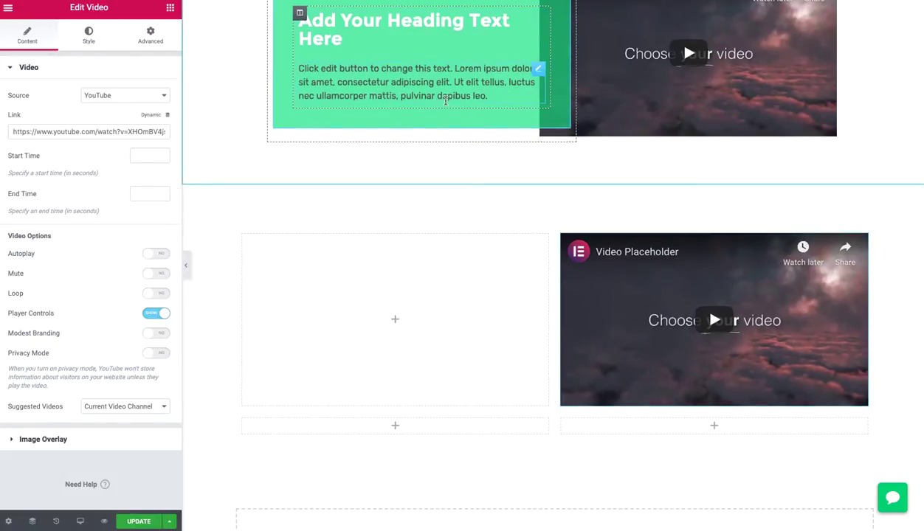
right_click(421, 332)
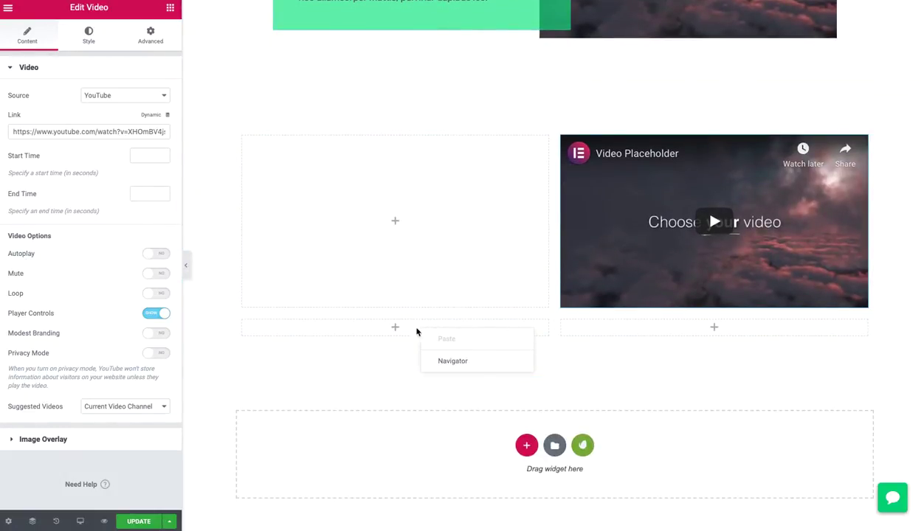
click(397, 329)
right_click(352, 333)
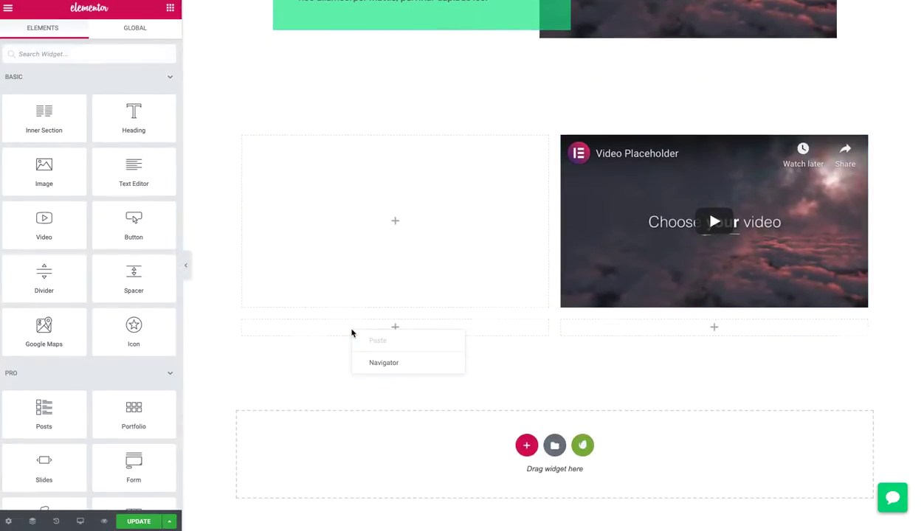
click(307, 330)
- Open the lower-left column's Edit Column settings
scroll(362, 288, up, 1)
scroll(369, 282, up, 3)
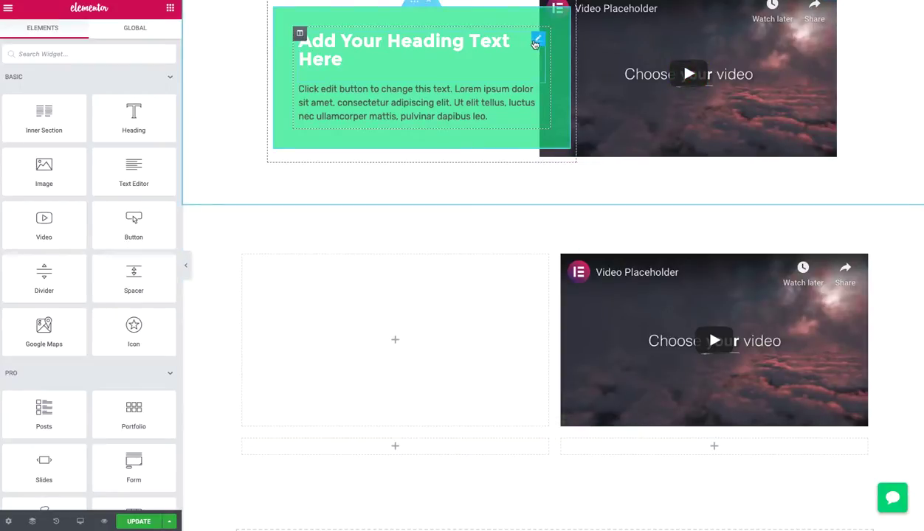
right_click(537, 40)
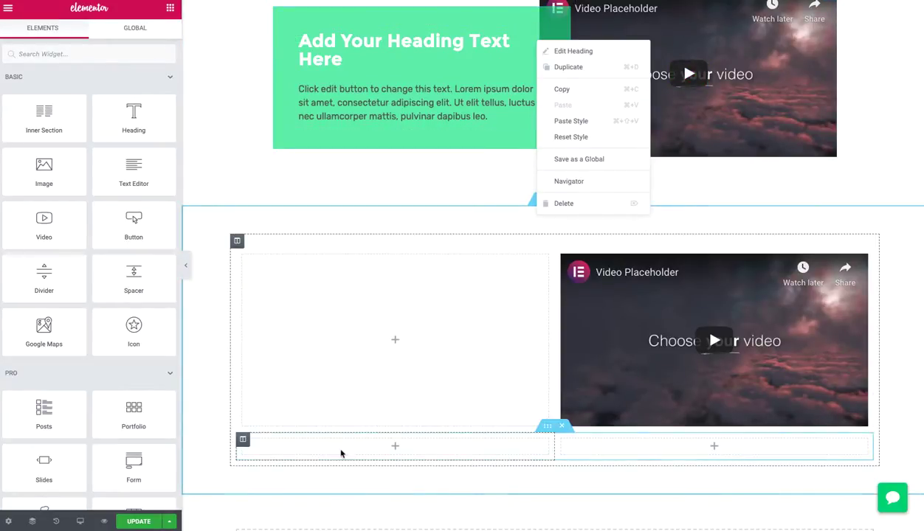
click(295, 447)
click(243, 441)
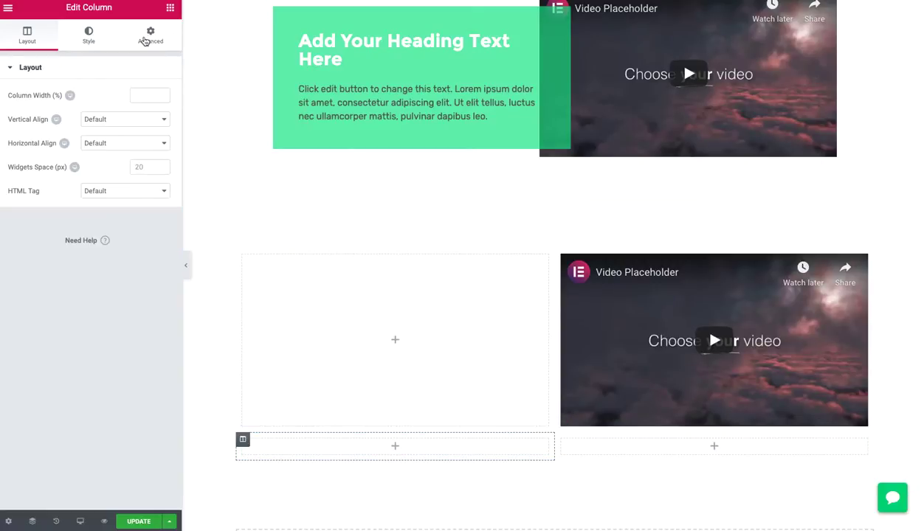
- Give the lower-left column a classic #595959 background with lowered alpha
click(93, 42)
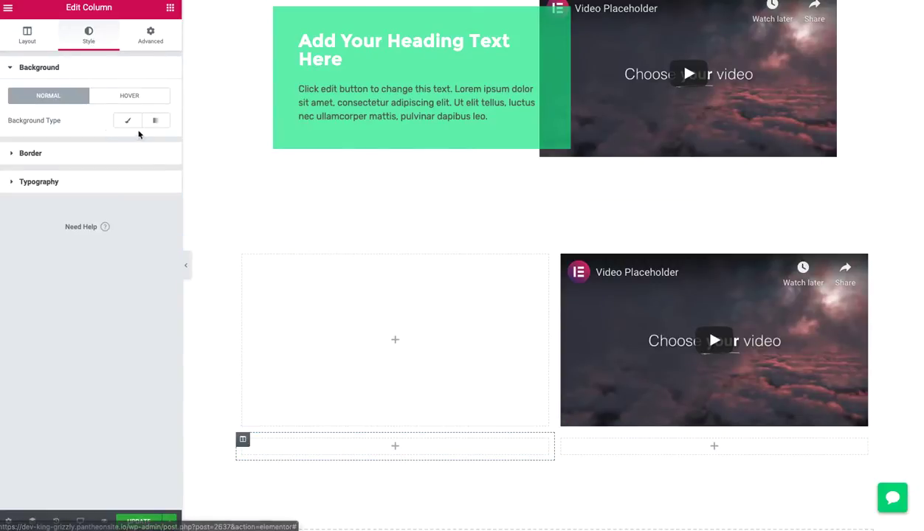
click(128, 121)
click(148, 145)
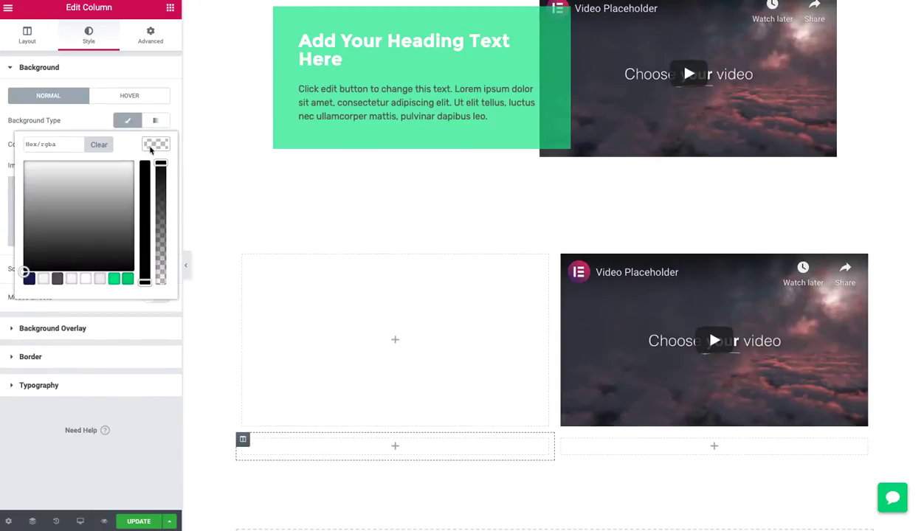
click(57, 278)
drag(161, 163, 160, 185)
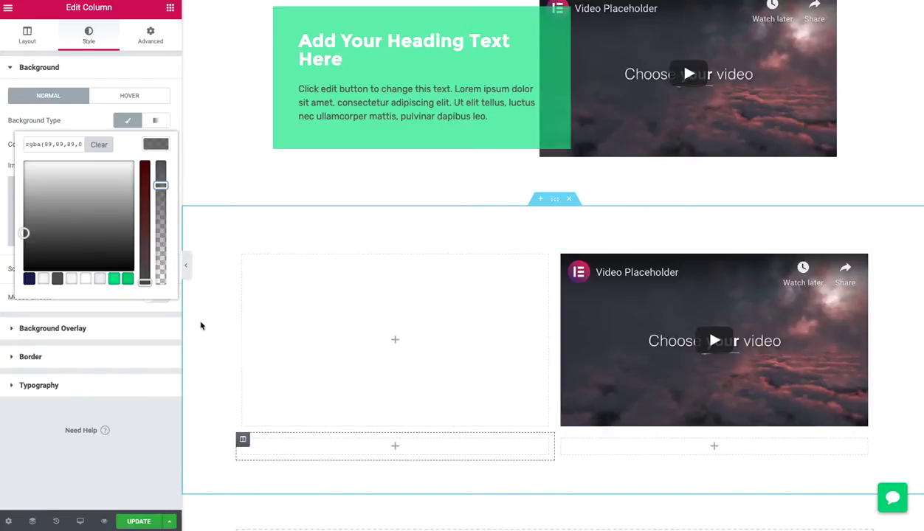
- Copy the green panel's heading and paragraph into the gray column
right_click(539, 42)
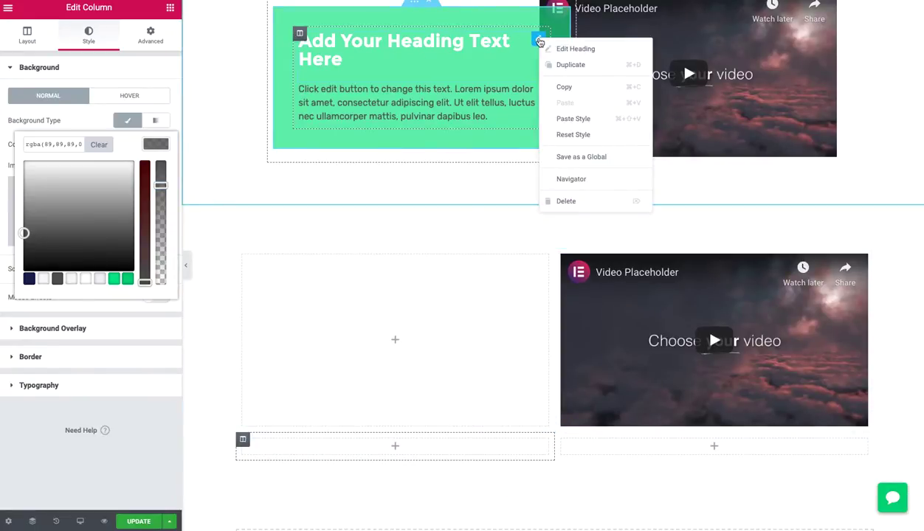
click(562, 86)
right_click(333, 451)
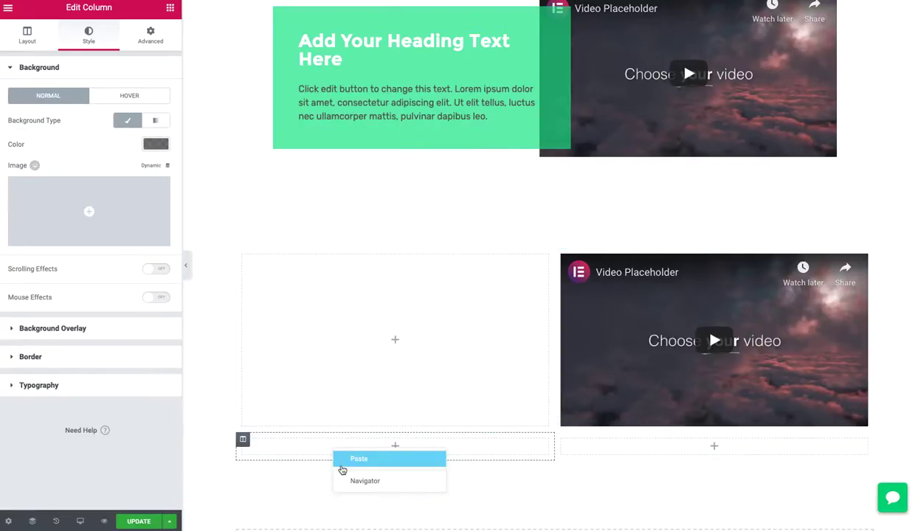
click(344, 462)
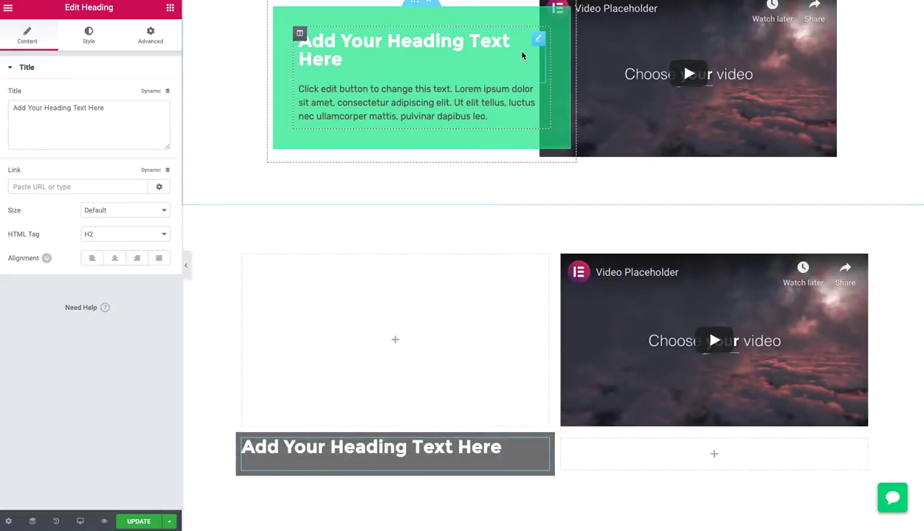
right_click(539, 91)
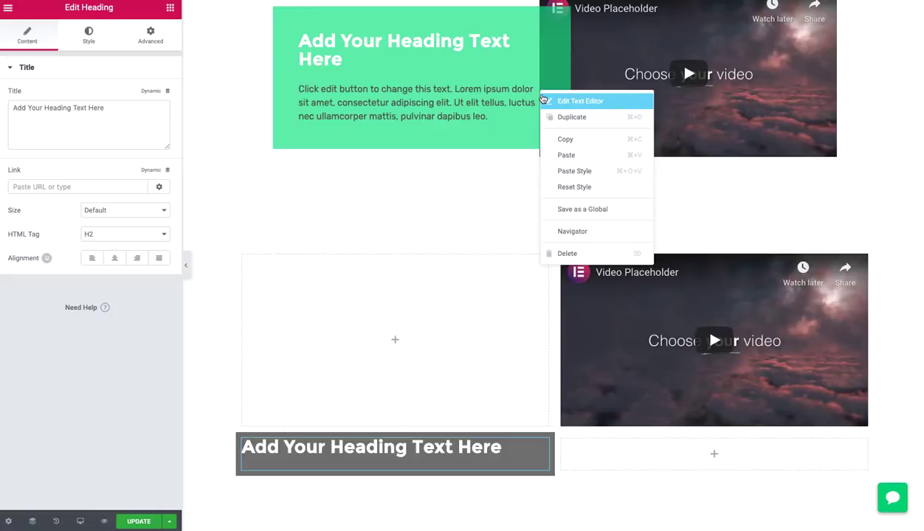
click(555, 139)
right_click(415, 449)
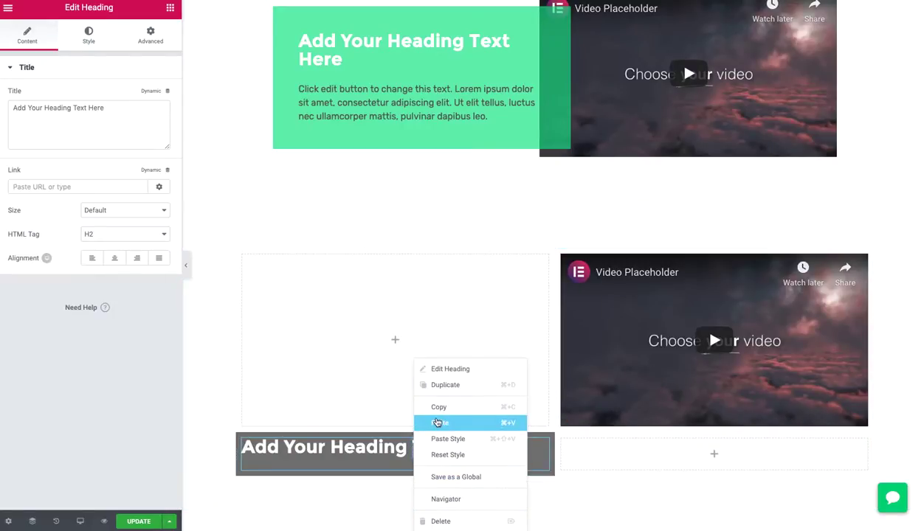
click(436, 424)
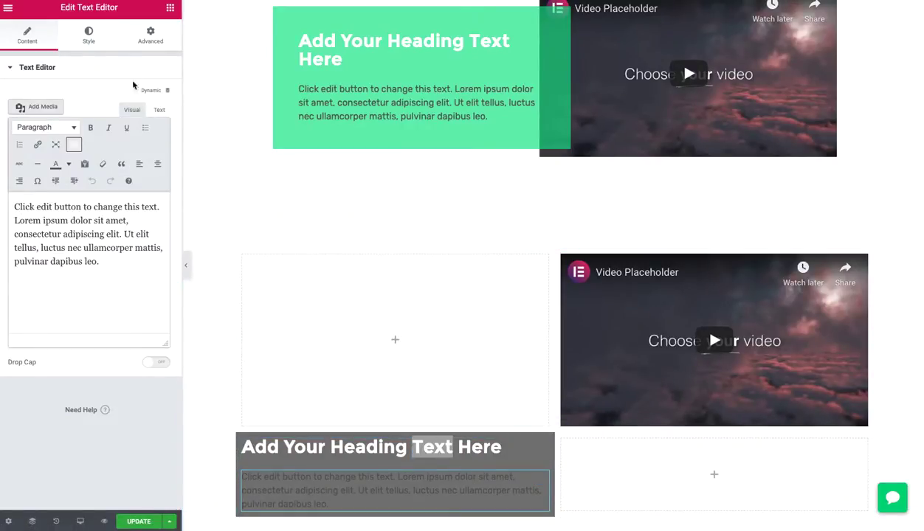
- Set the pasted paragraph's text color to white #ffffff
click(103, 49)
click(155, 119)
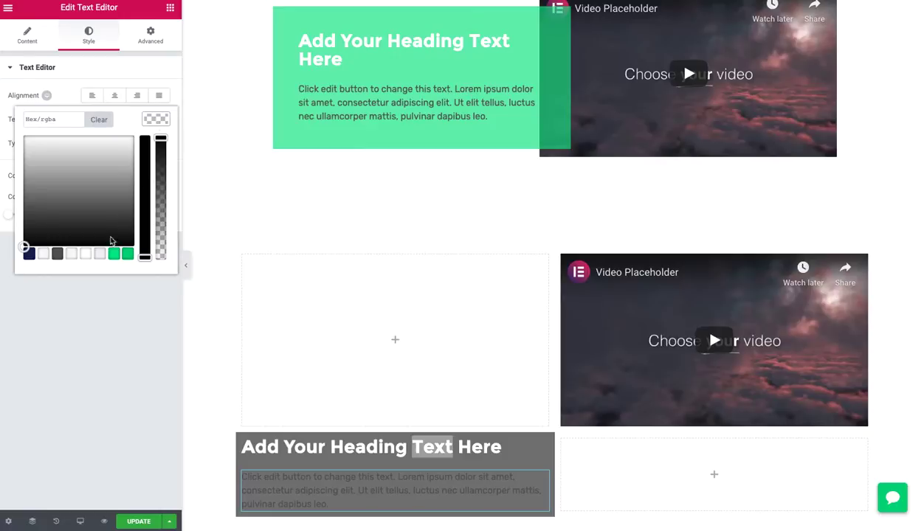
click(86, 254)
scroll(396, 260, down, 3)
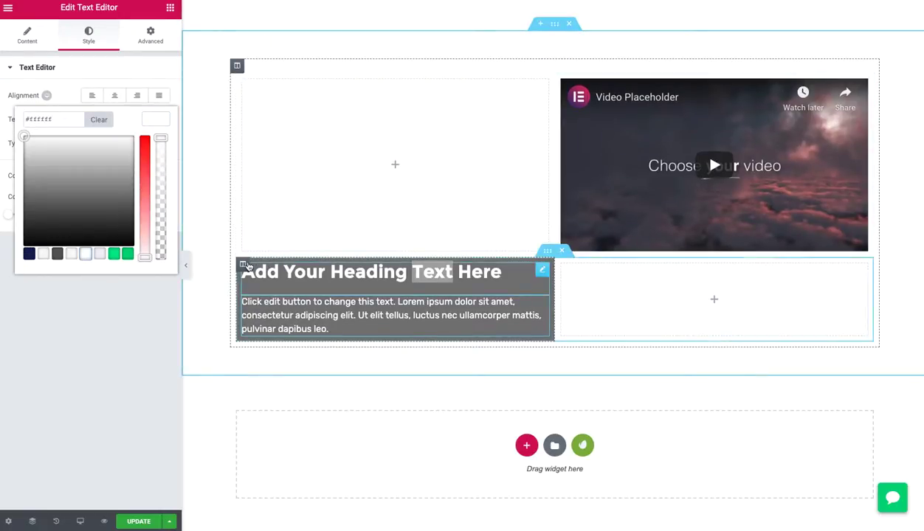
click(243, 263)
- Enter 35 in the gray column's spacing, then give its inner section a -250 px top margin
click(150, 35)
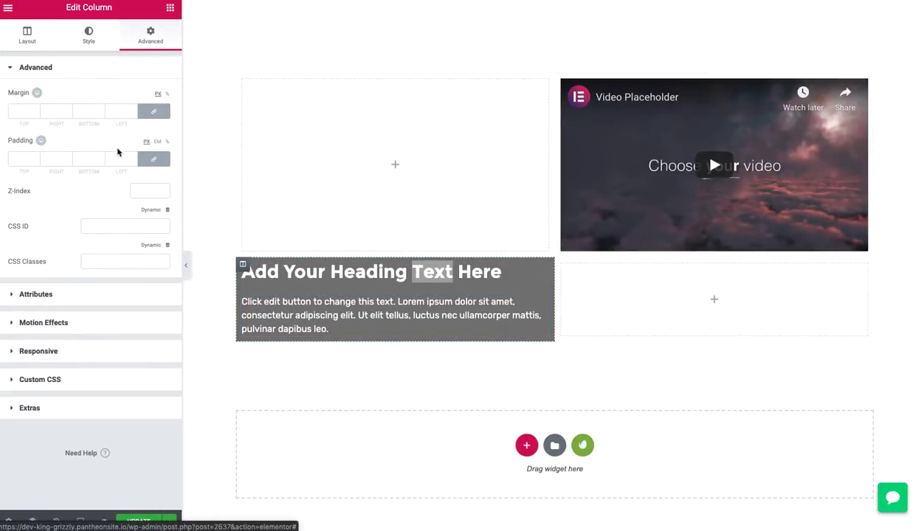
text(35)
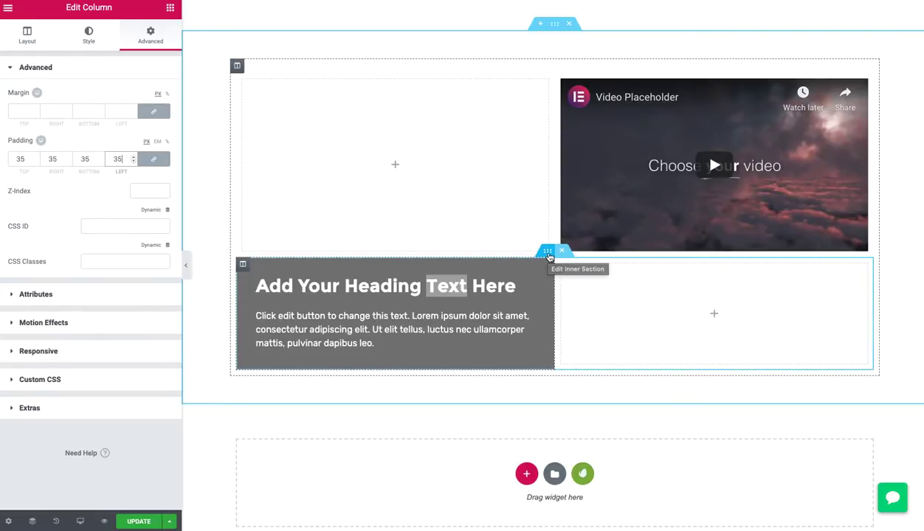
click(547, 253)
click(169, 8)
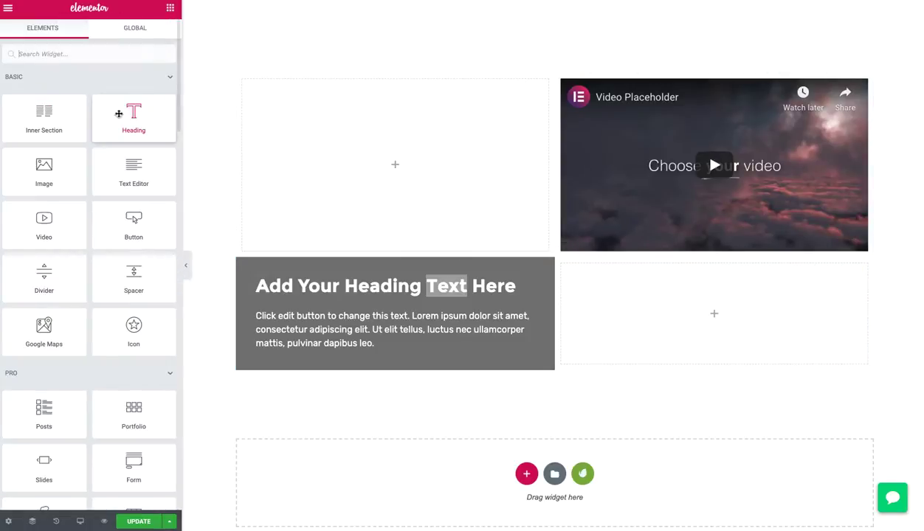
click(549, 253)
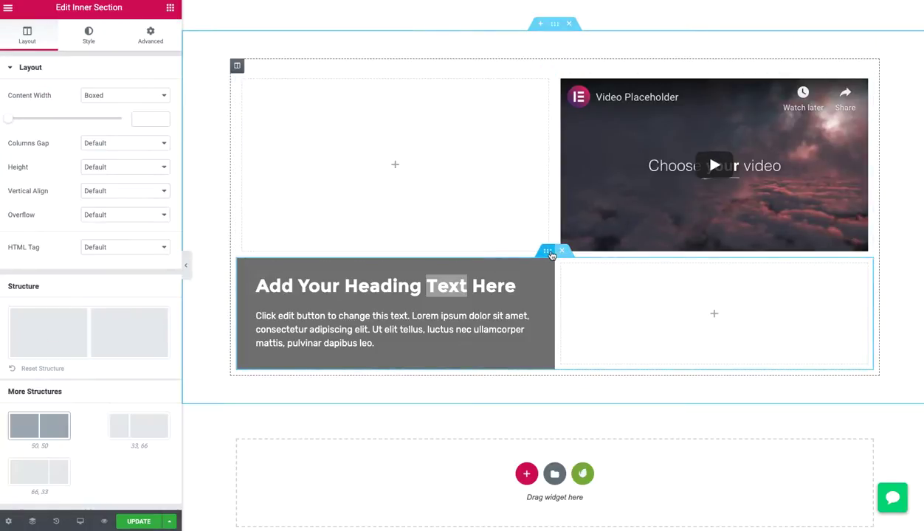
click(150, 35)
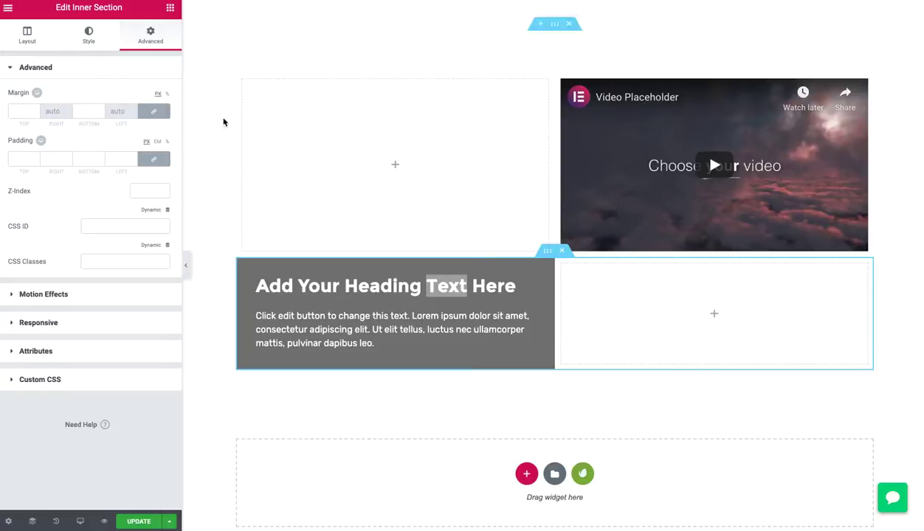
click(154, 110)
click(29, 111)
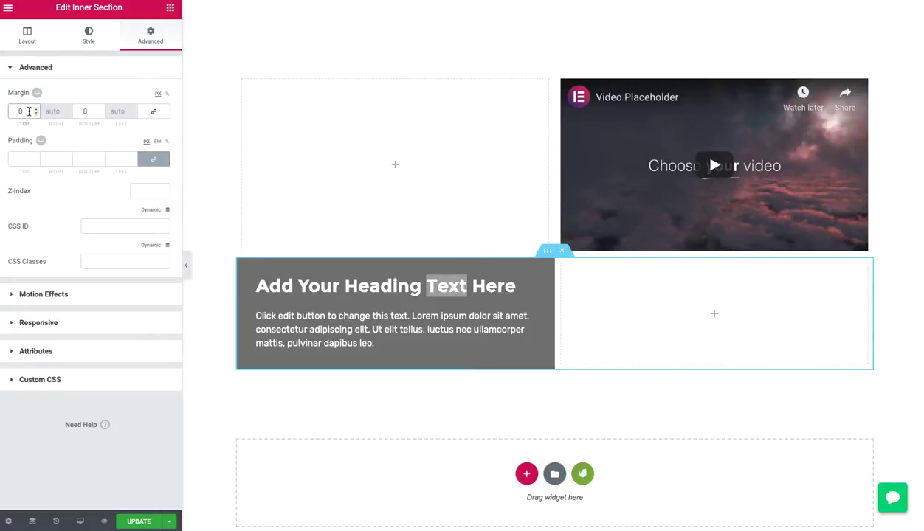
text(-200)
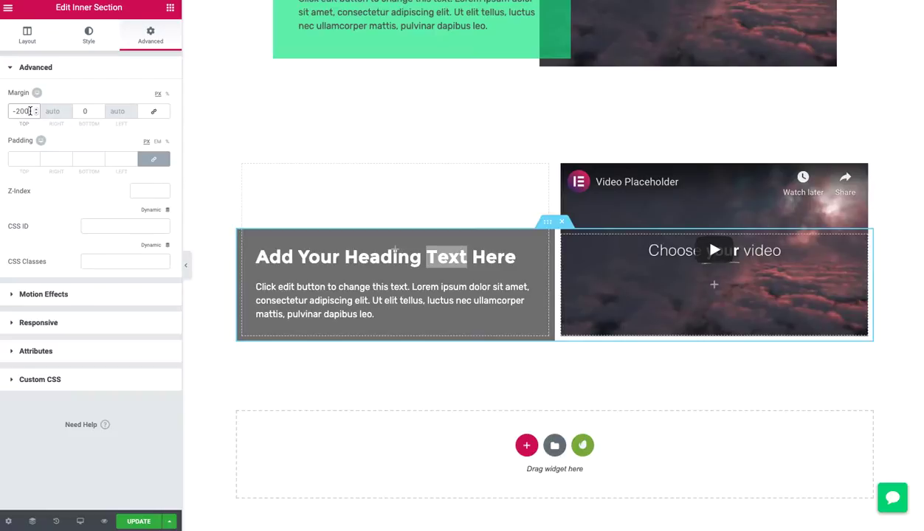
drag(30, 110, 19, 111)
text(300)
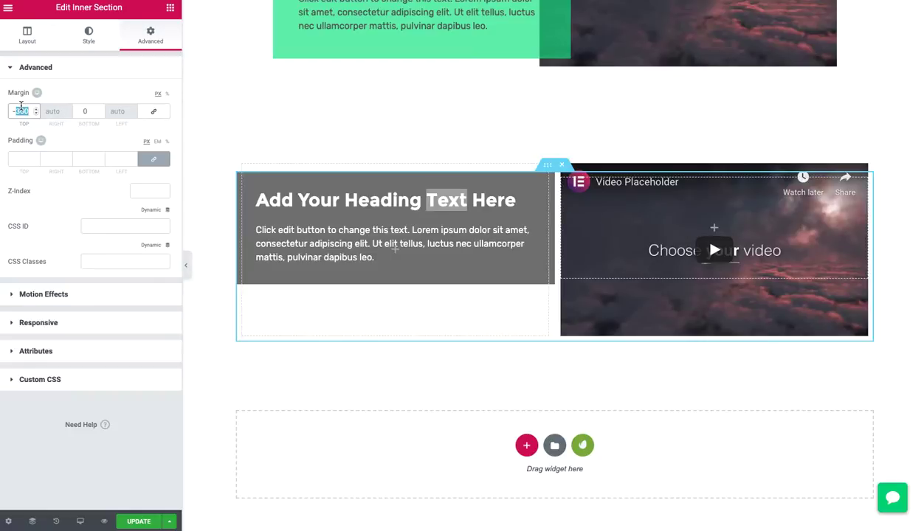
text(275)
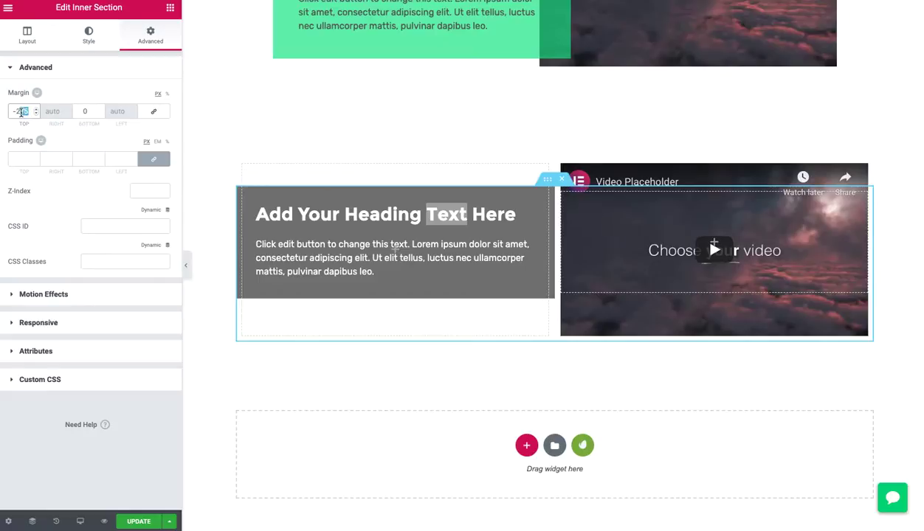
text(50)
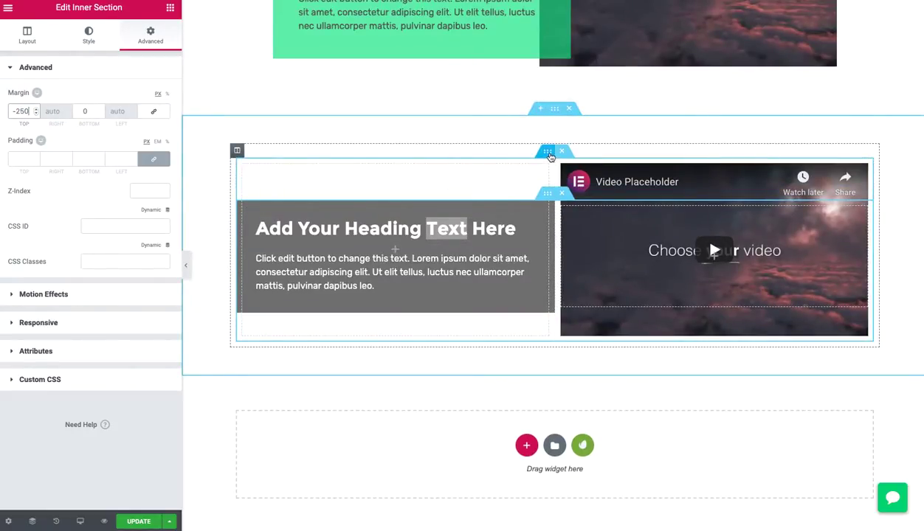
click(548, 153)
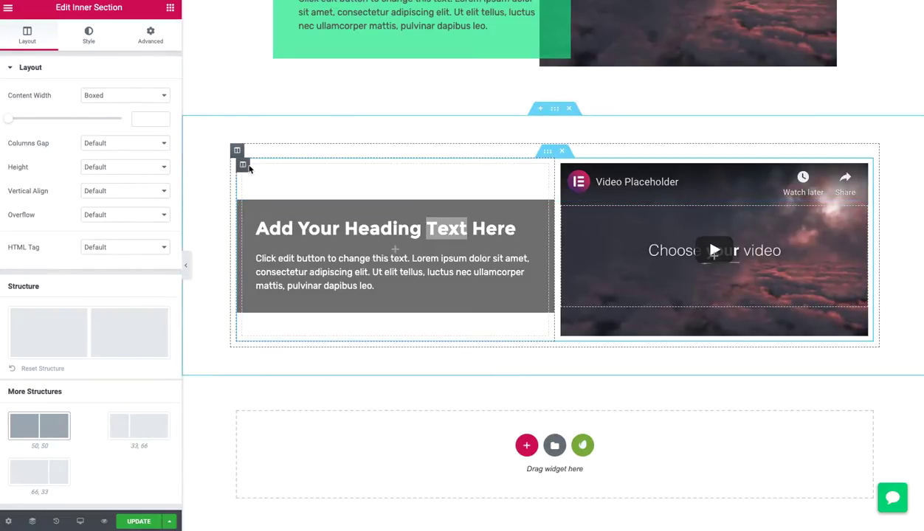
- Narrow the outer section's empty left column to 35% width
click(243, 163)
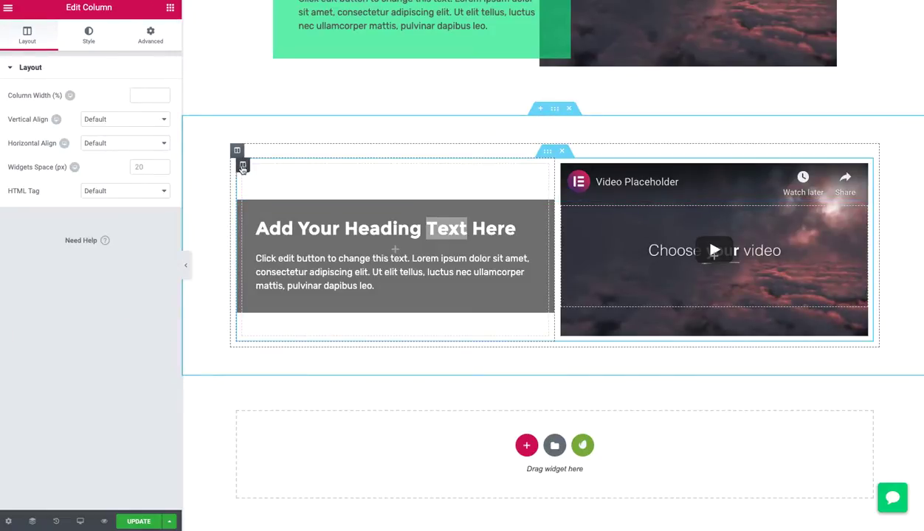
click(136, 95)
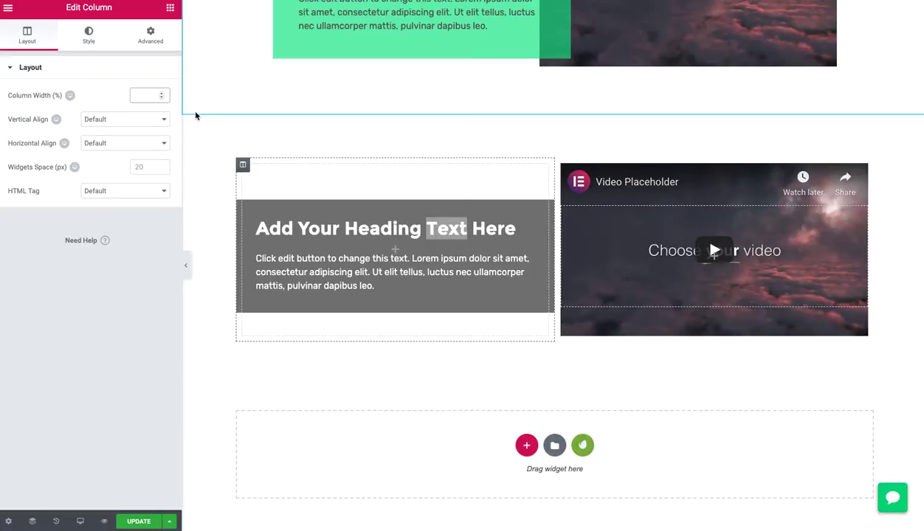
text(35)
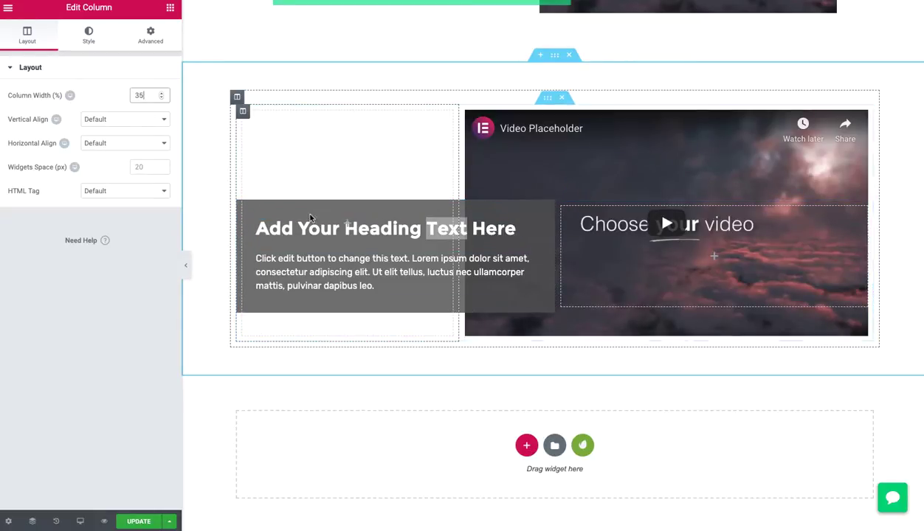
- Set the gray text panel's column width to 40%
click(242, 209)
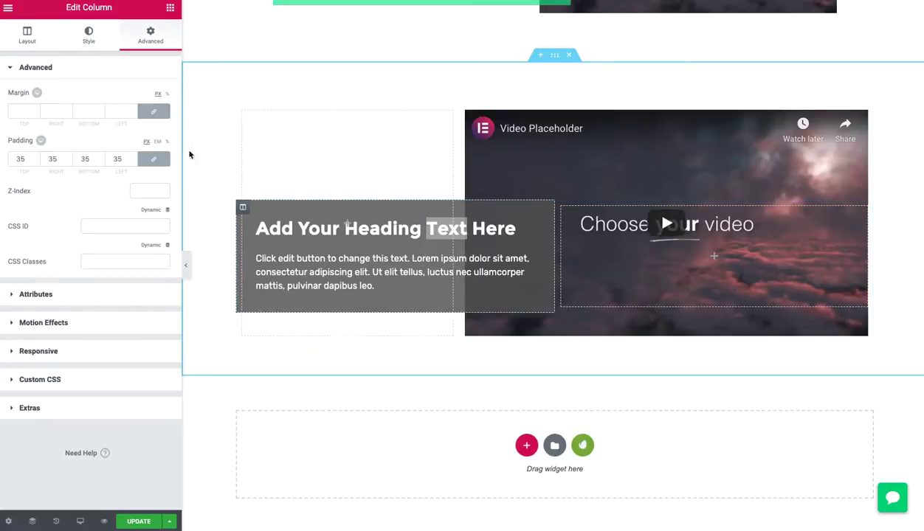
click(36, 46)
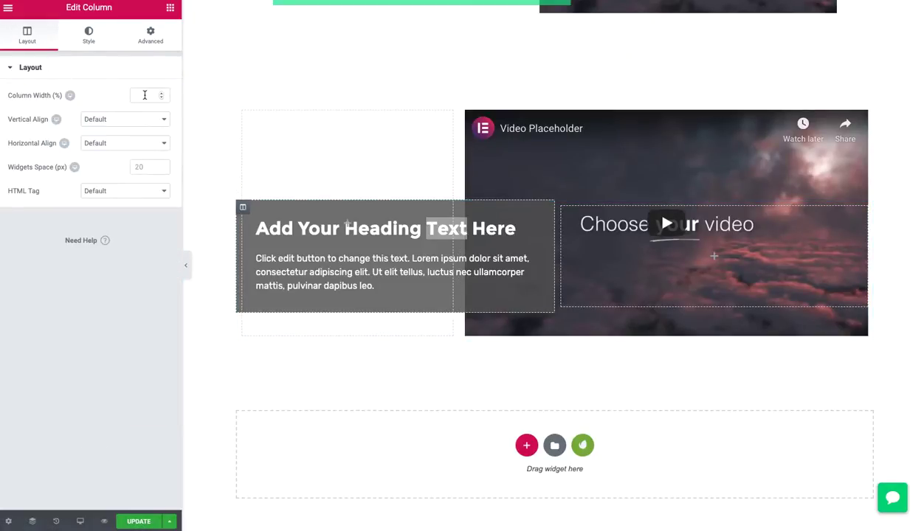
click(142, 96)
text(40)
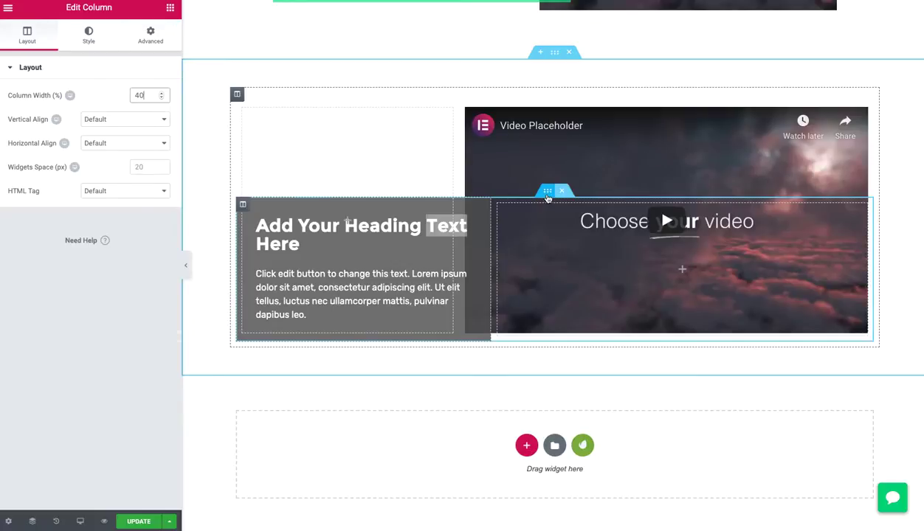
click(548, 196)
- Change the inner section's top margin to -300, then fine-tune it to -327 px
click(21, 109)
key(BackSpace)
text(30)
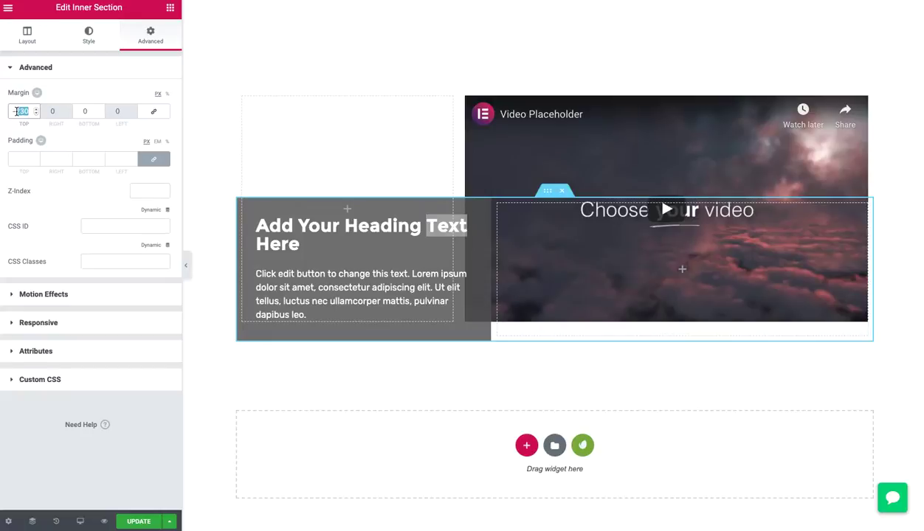
text(-300)
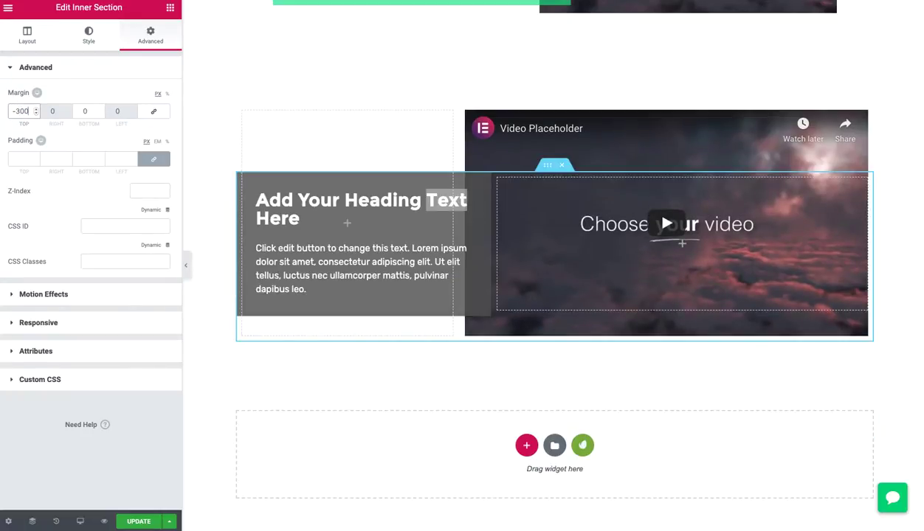
key(Down)
key(Down)
key(Down)
key(Down)
key(Down)
key(Down)
key(Down)
key(Down)
key(Down)
key(Down)
key(Down)
key(Down)
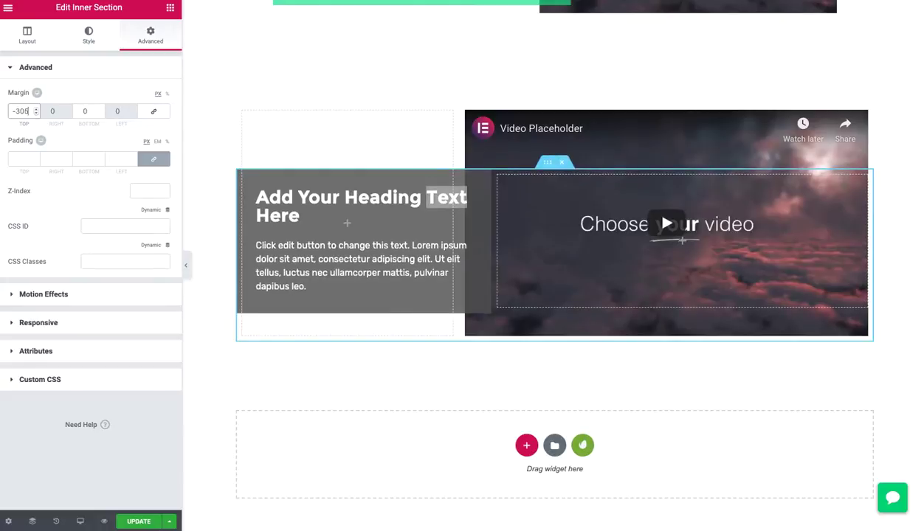
key(Down)
key(Down)
key(Down)
key(Down)
key(Down)
key(Down)
key(Down)
key(Down)
key(Down)
key(Down)
key(Down)
key(Down)
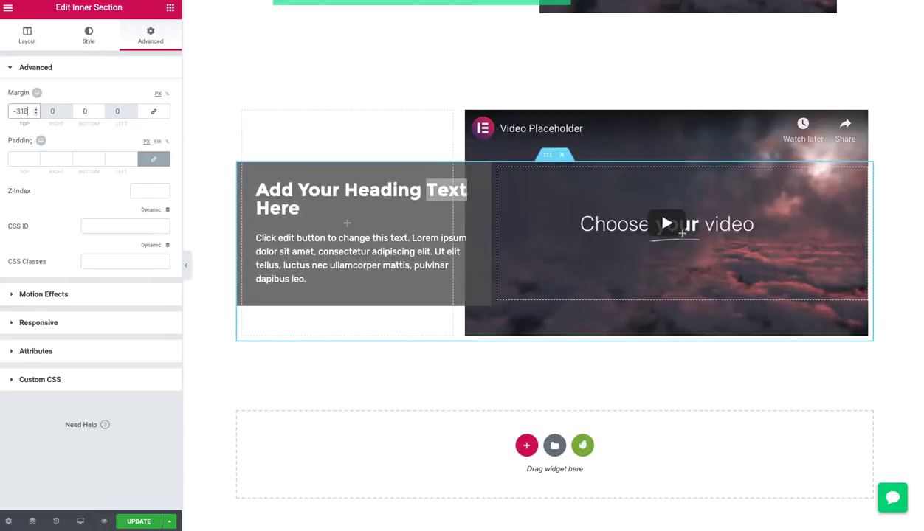
key(Down)
key(Down)
key(Down)
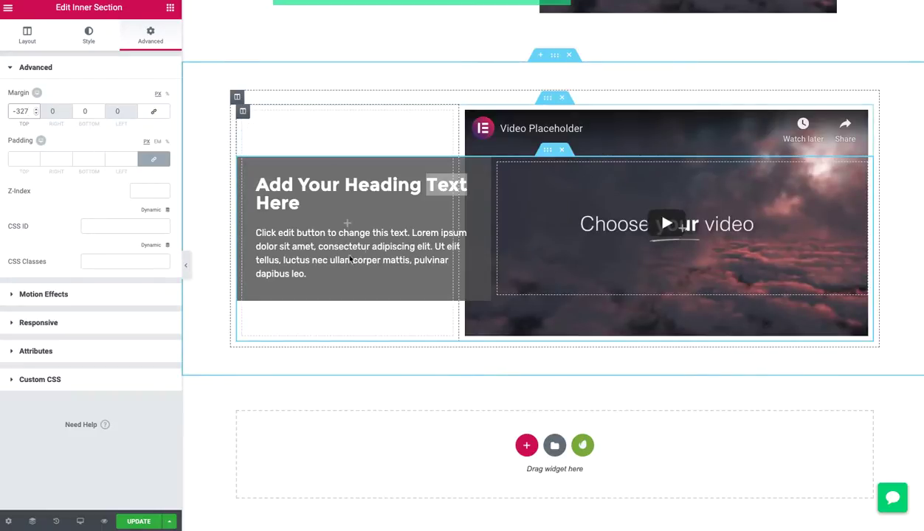
click(81, 521)
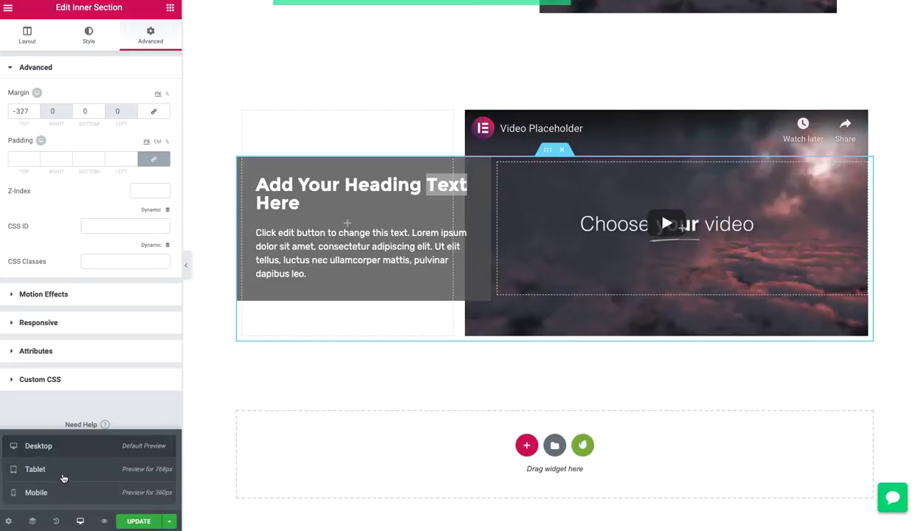
click(228, 383)
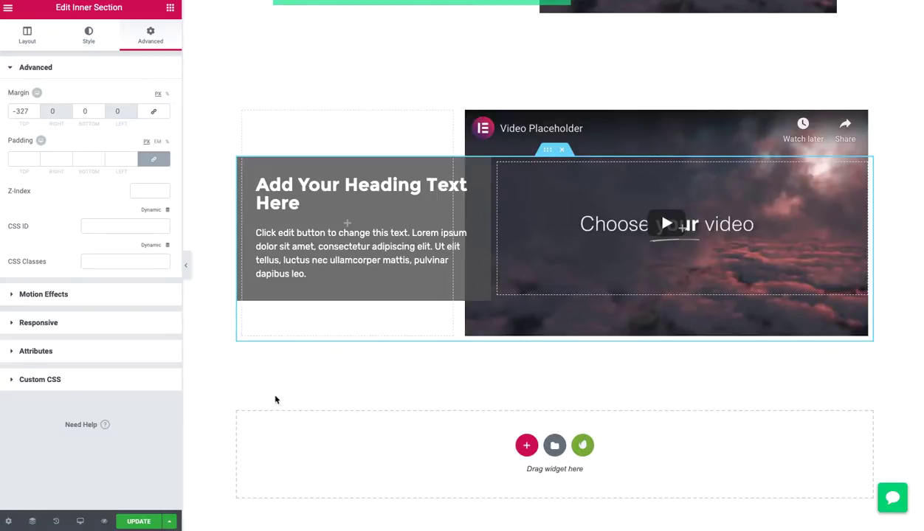
scroll(275, 399, up, 2)
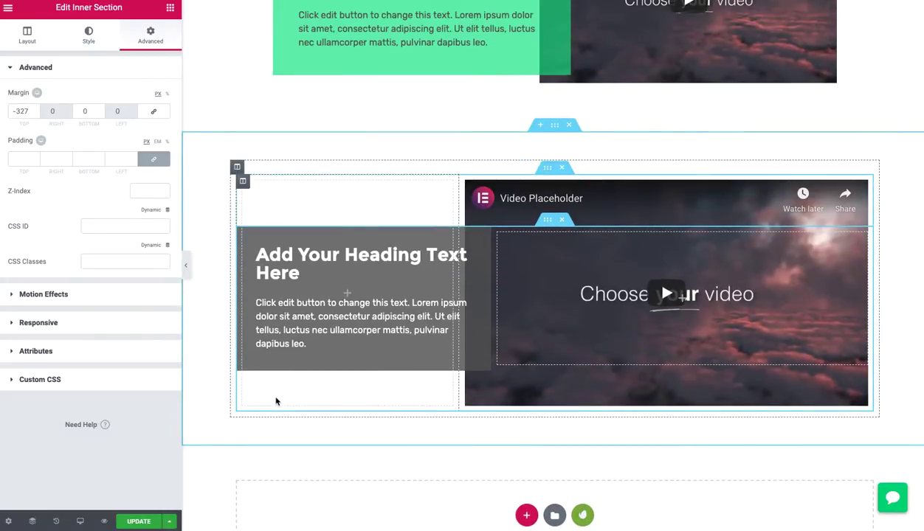
scroll(277, 400, up, 1)
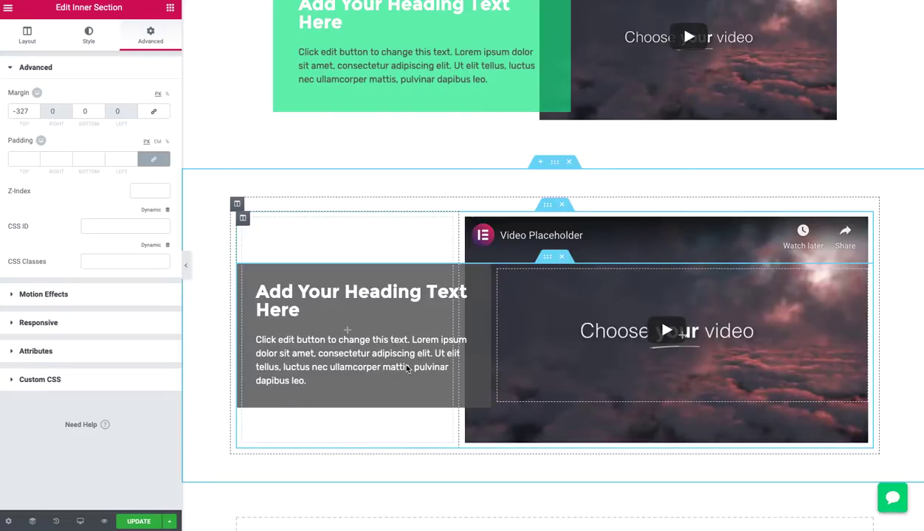
scroll(406, 369, up, 4)
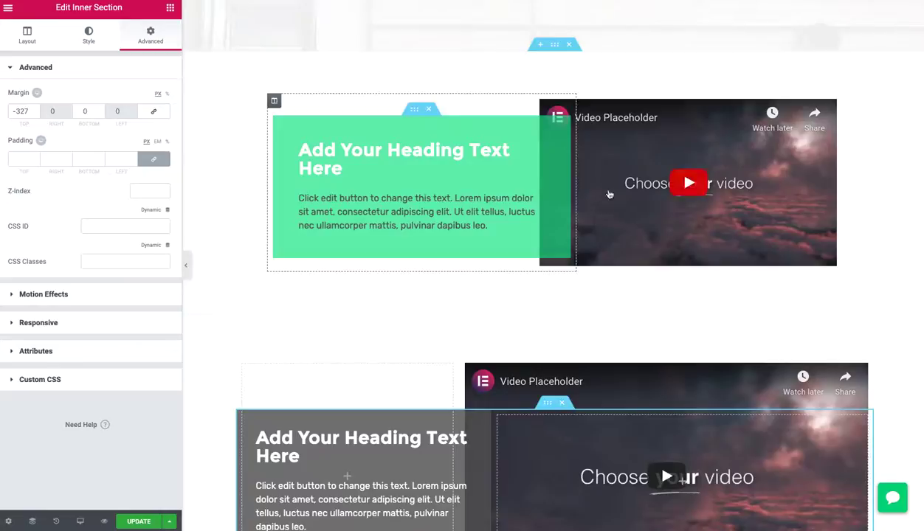
scroll(646, 280, down, 5)
scroll(608, 279, up, 12)
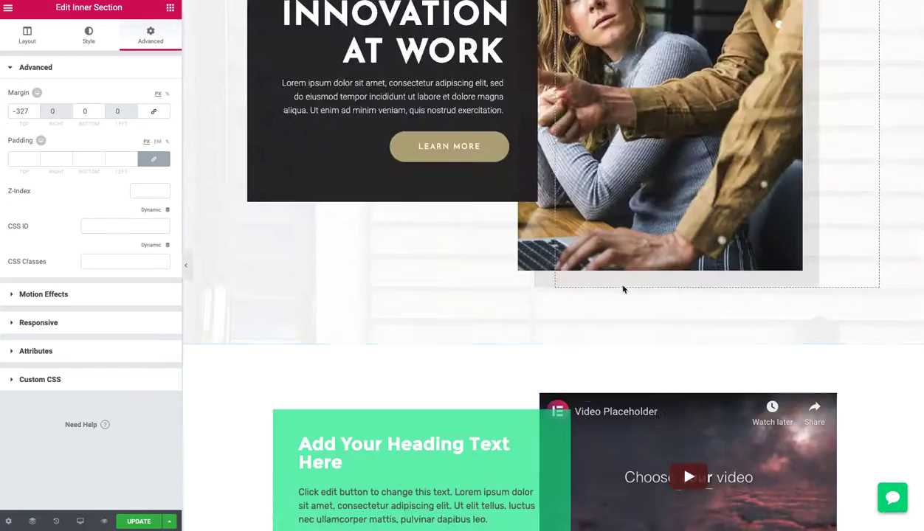
scroll(622, 289, up, 3)
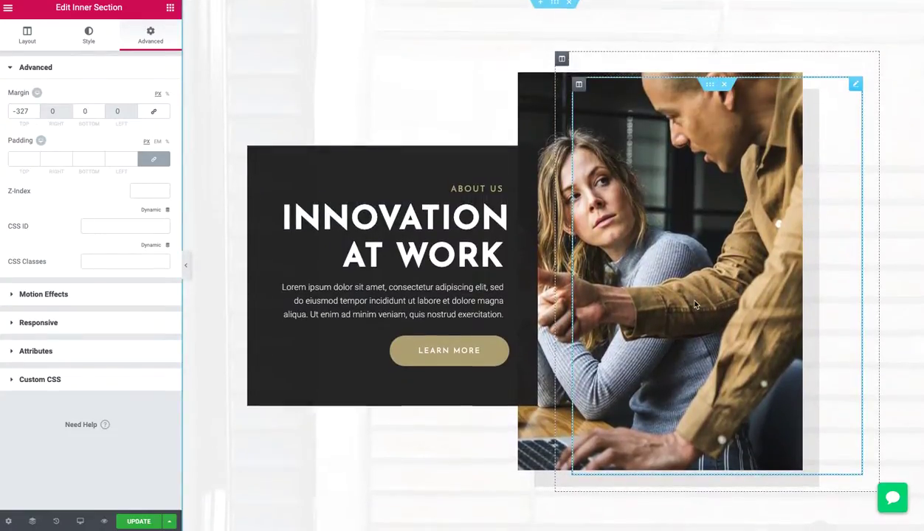
scroll(694, 304, down, 7)
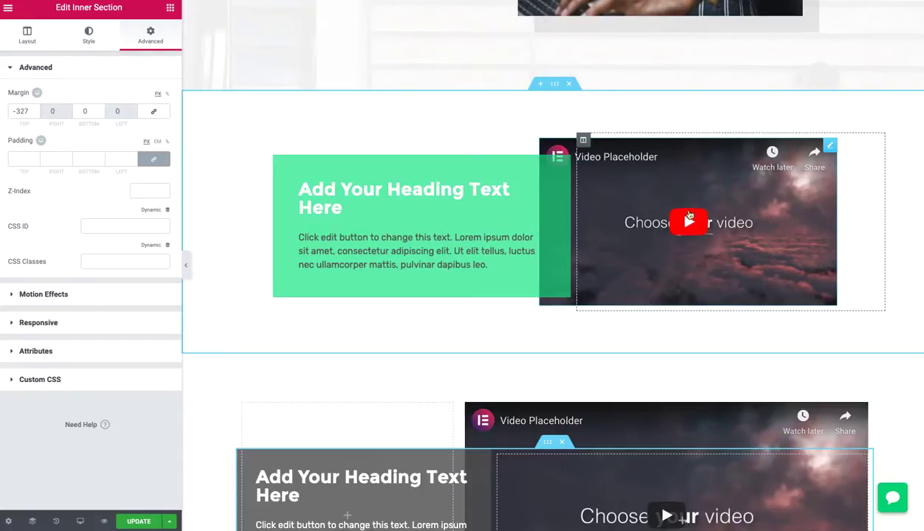
scroll(690, 213, down, 3)
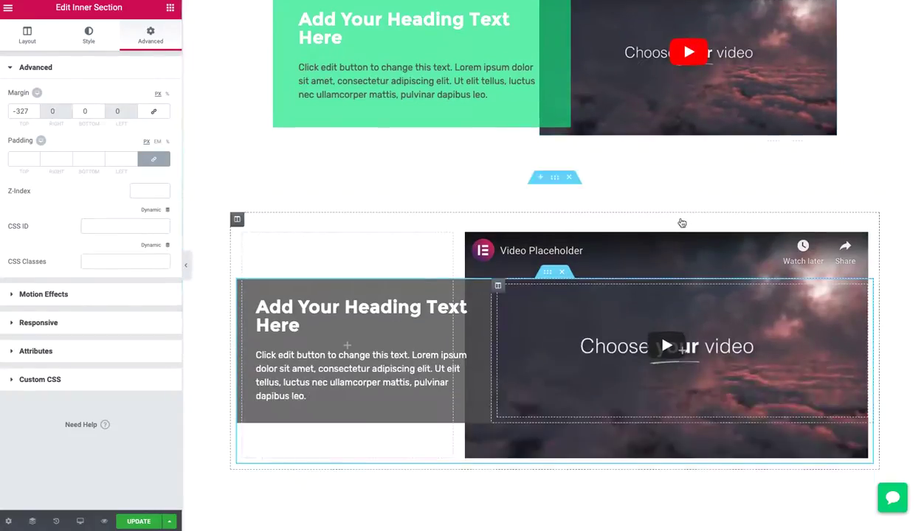